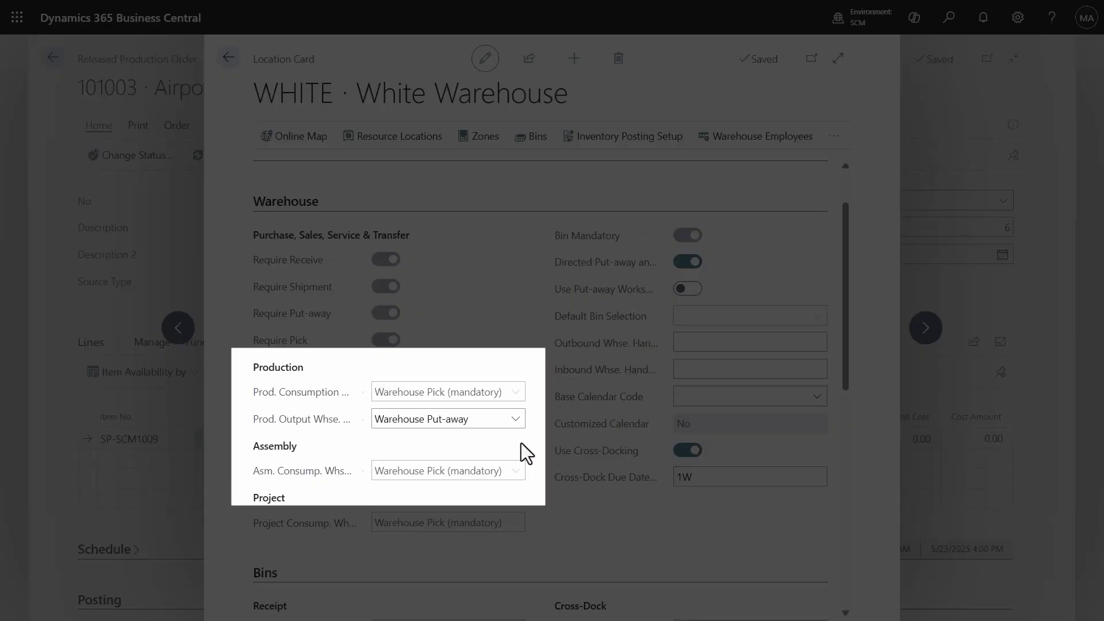
Keep Warehouse Put-away as WHITE's production output handling and return to order 101003.
{"action": "left_click", "coordinate": [518, 426]}
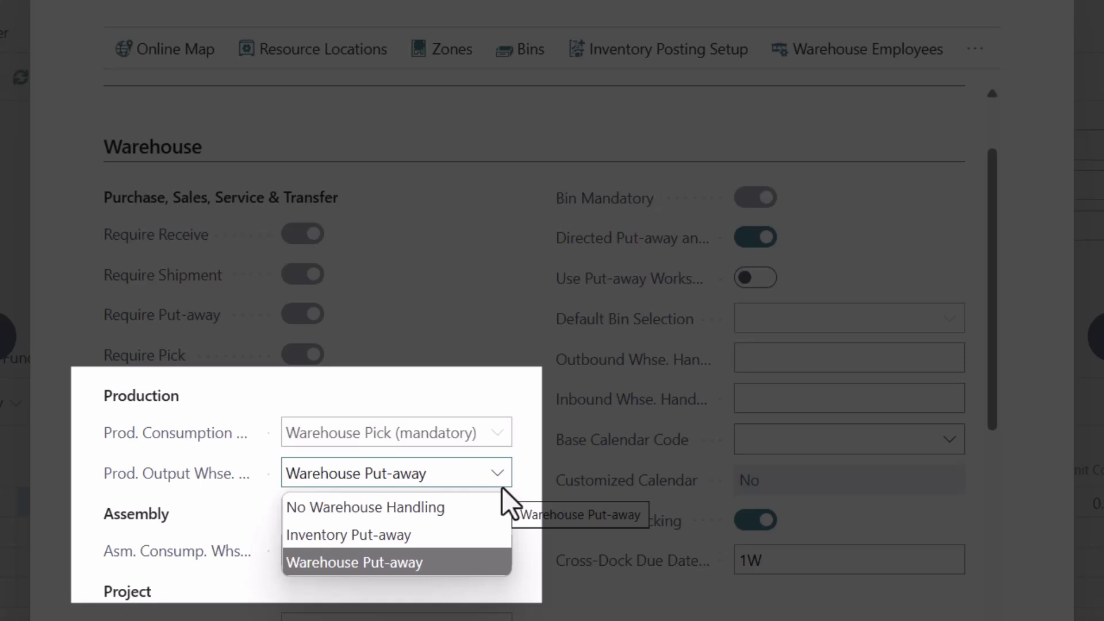
{"action": "left_click", "coordinate": [502, 488]}
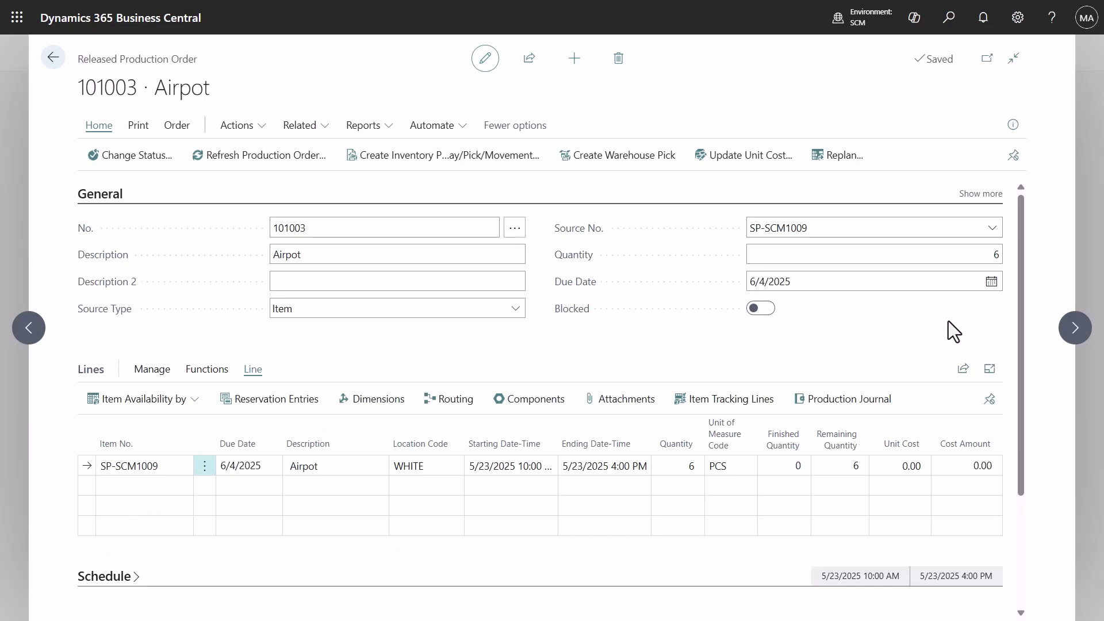
Post an output of 2 Airpots from the Production Journal for order 101003.
{"action": "left_click", "coordinate": [834, 422]}
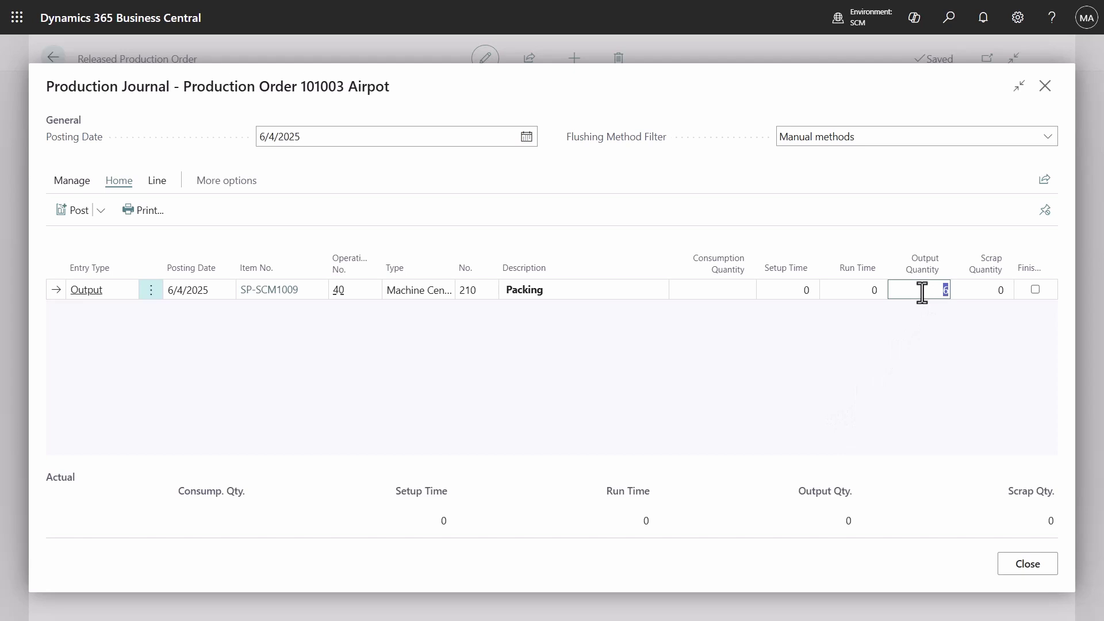
{"action": "type", "text": "2"}
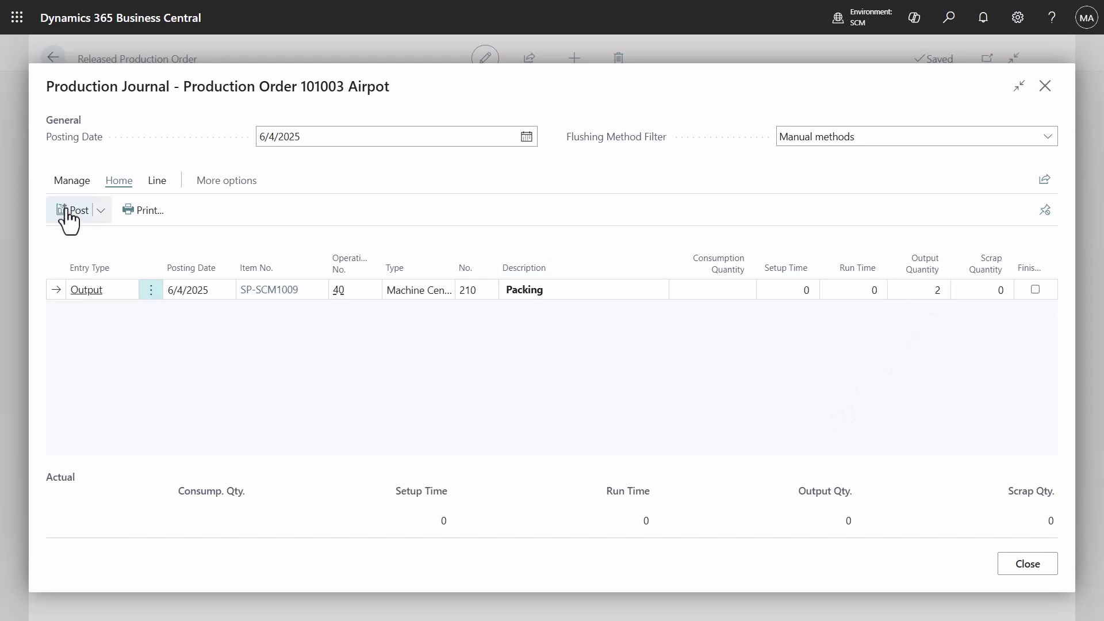
{"action": "left_click", "coordinate": [65, 211]}
{"action": "left_click", "coordinate": [624, 364]}
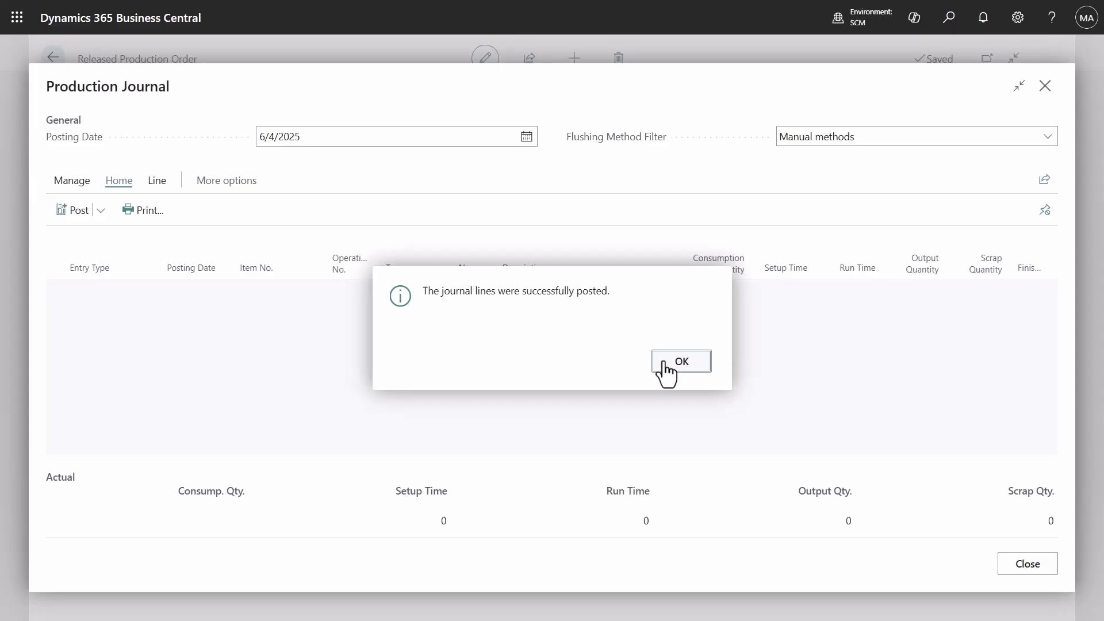
{"action": "left_click", "coordinate": [666, 371]}
Post the remaining output of 4 Airpots from the Production Journal.
{"action": "left_click", "coordinate": [823, 405]}
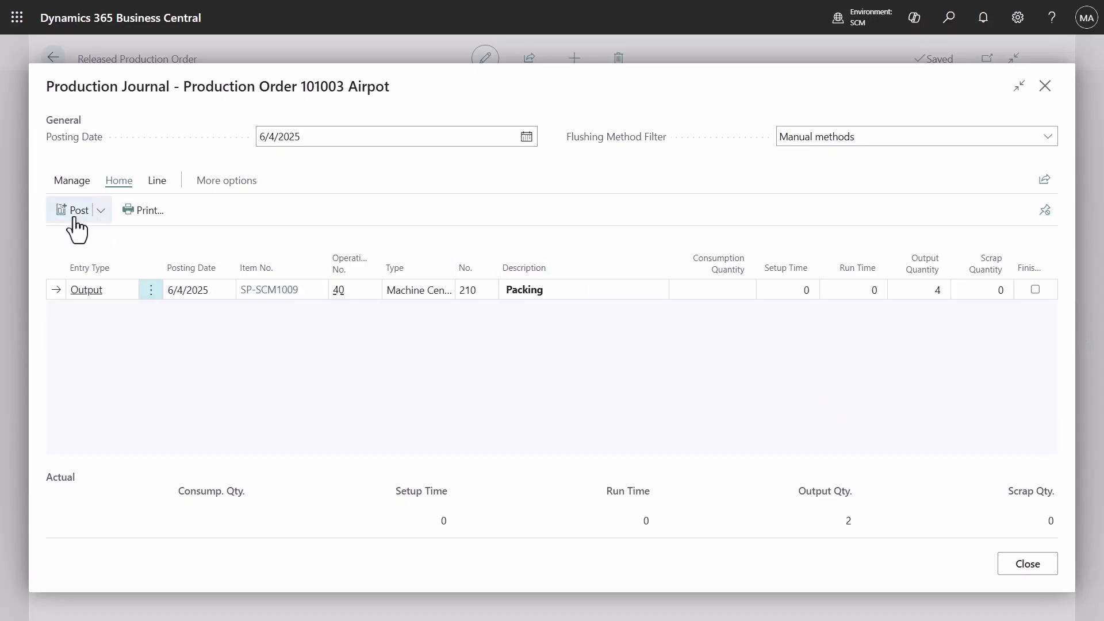
{"action": "left_click", "coordinate": [75, 211]}
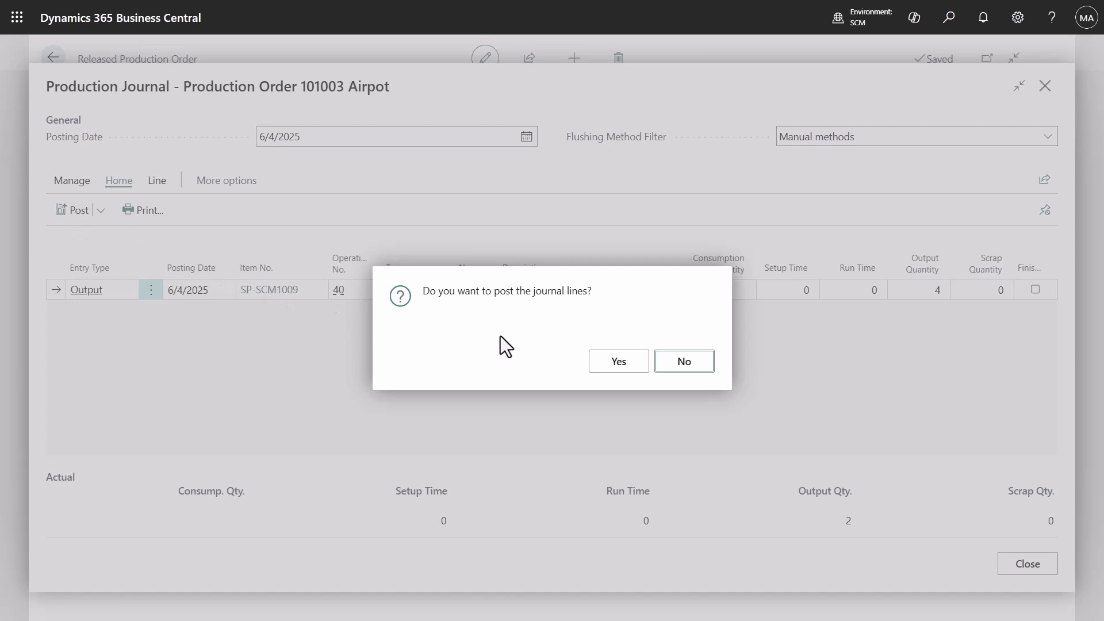
{"action": "left_click", "coordinate": [597, 368]}
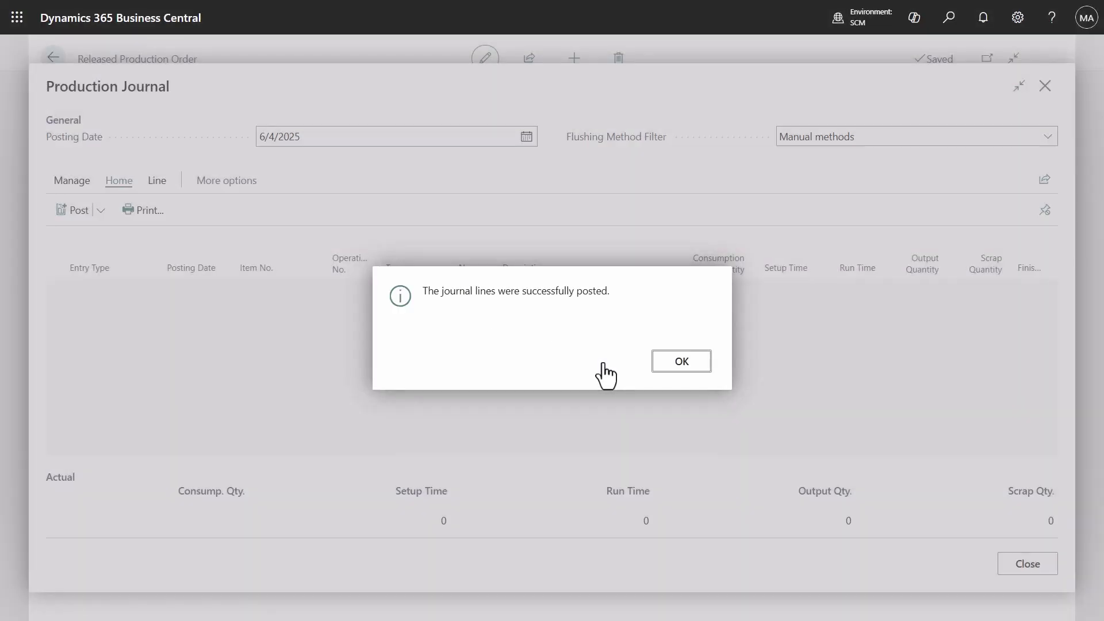
{"action": "left_click", "coordinate": [680, 361]}
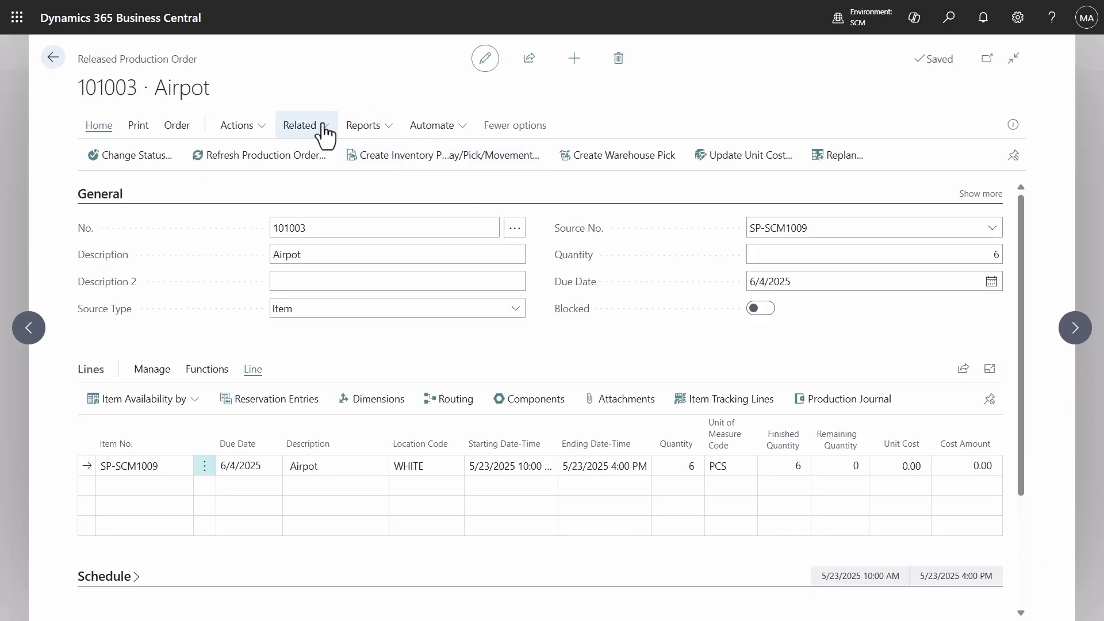
Register put-away PU000001 for 1 unit on both its take and place lines.
{"action": "left_click", "coordinate": [320, 128]}
{"action": "mouse_move", "coordinate": [333, 153]}
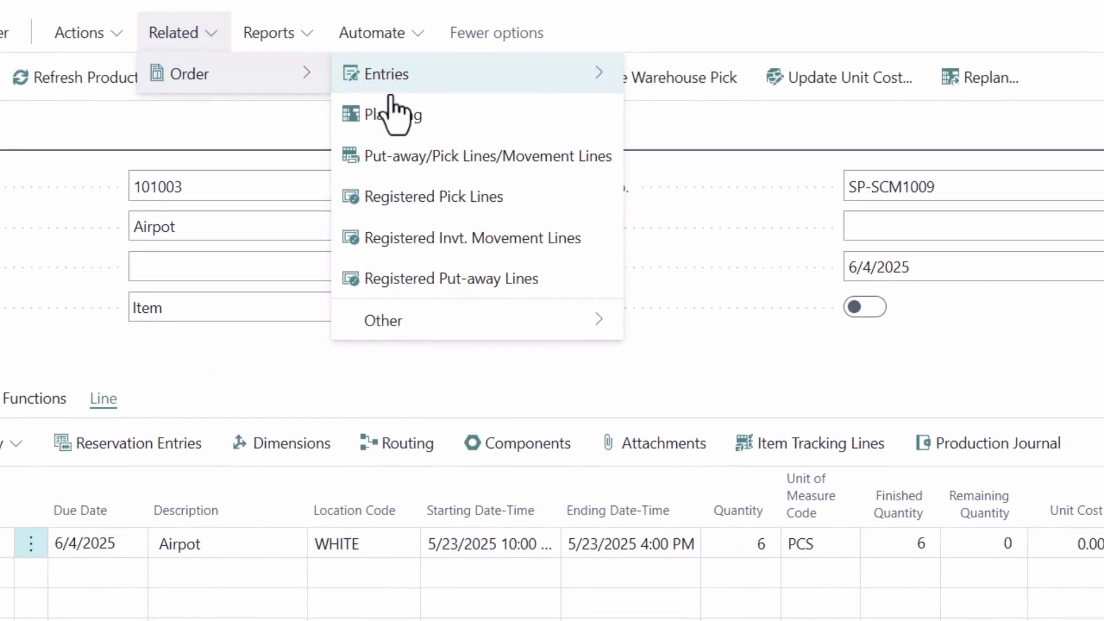
{"action": "left_click", "coordinate": [460, 156]}
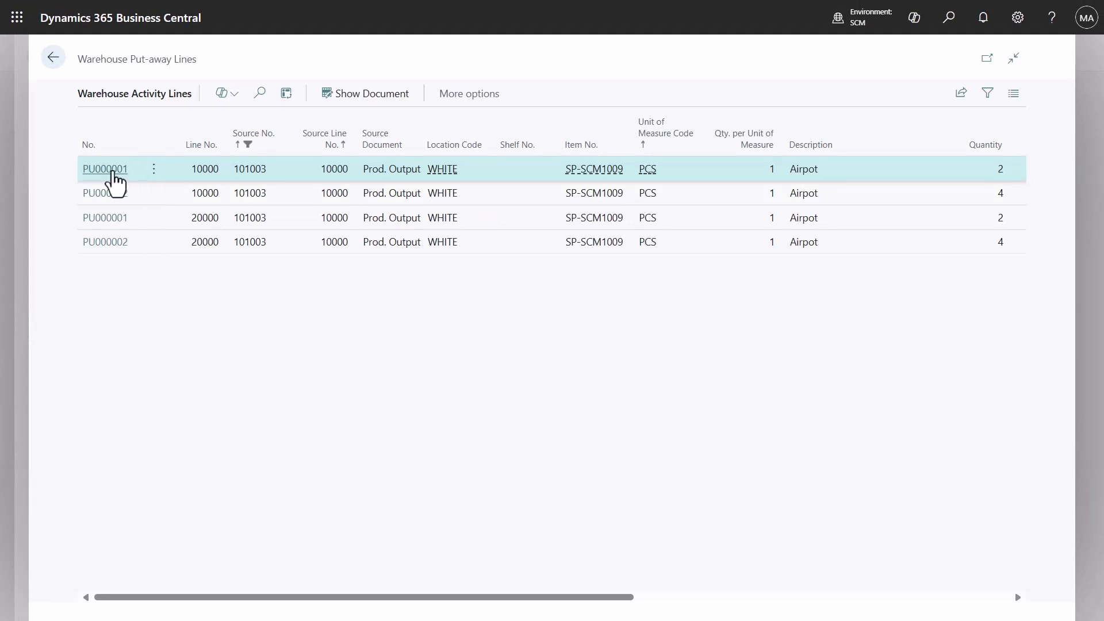
{"action": "left_click", "coordinate": [105, 170]}
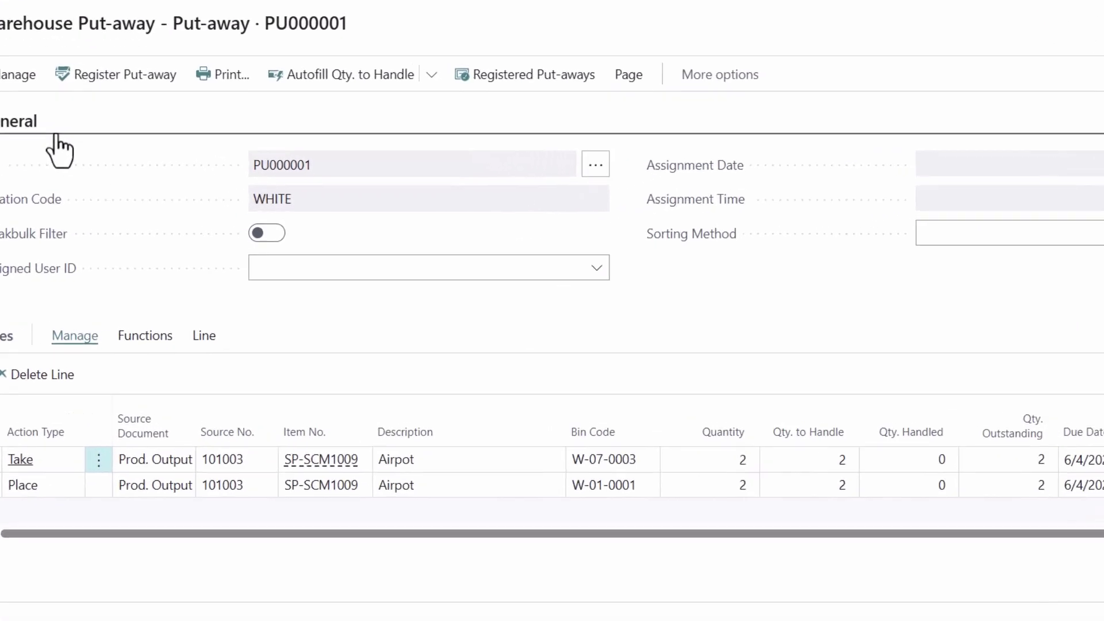
{"action": "left_click", "coordinate": [885, 494]}
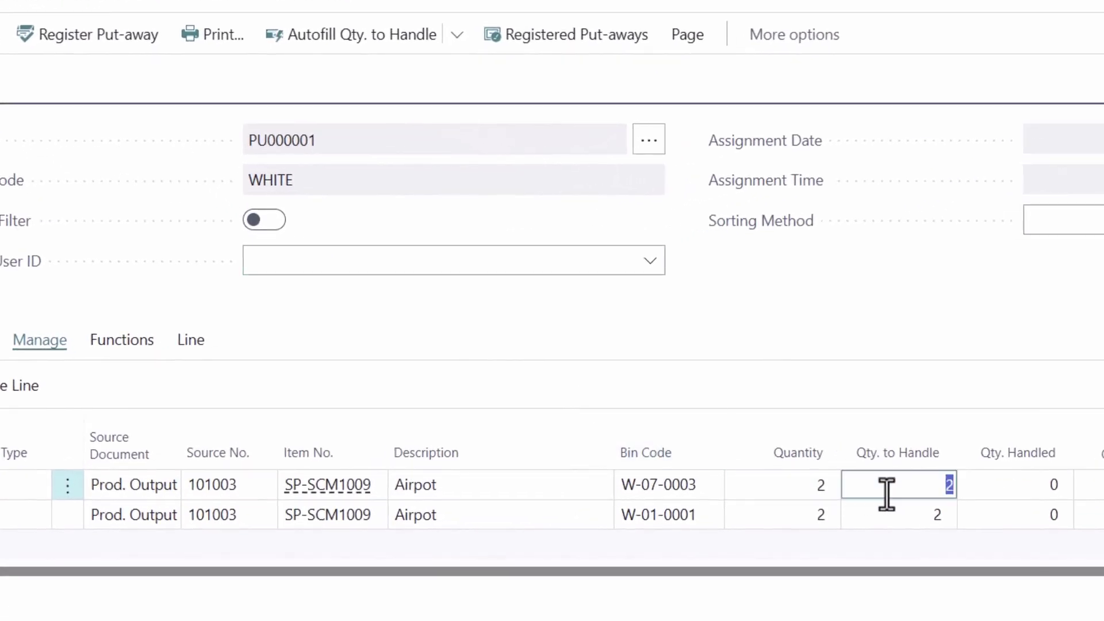
{"action": "type", "text": "1"}
{"action": "left_click", "coordinate": [894, 506]}
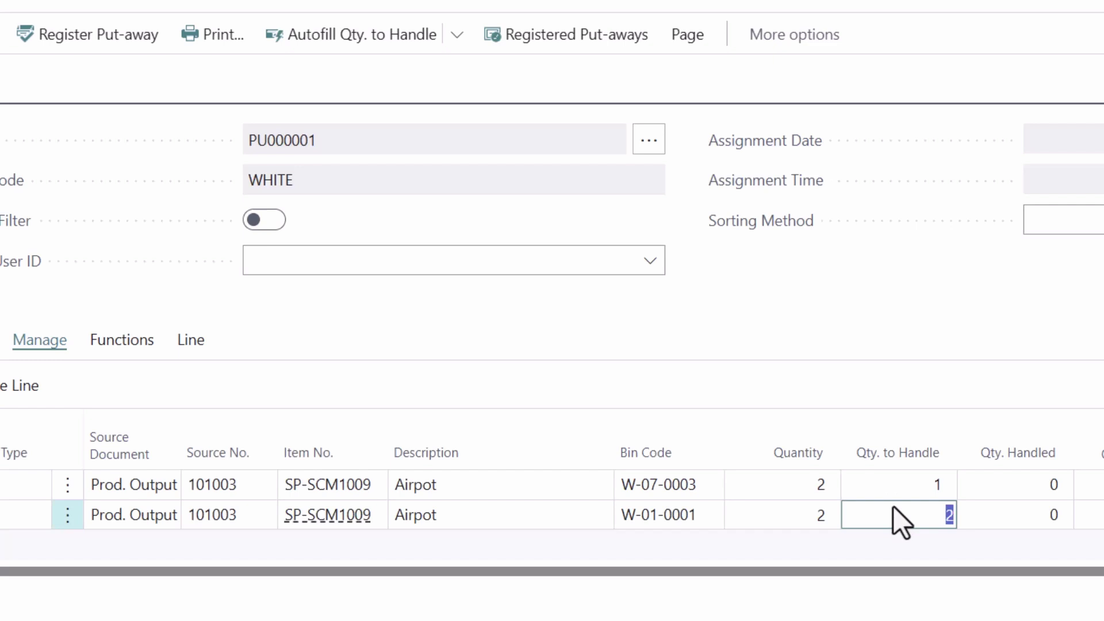
{"action": "type", "text": "1"}
{"action": "key", "text": "Return"}
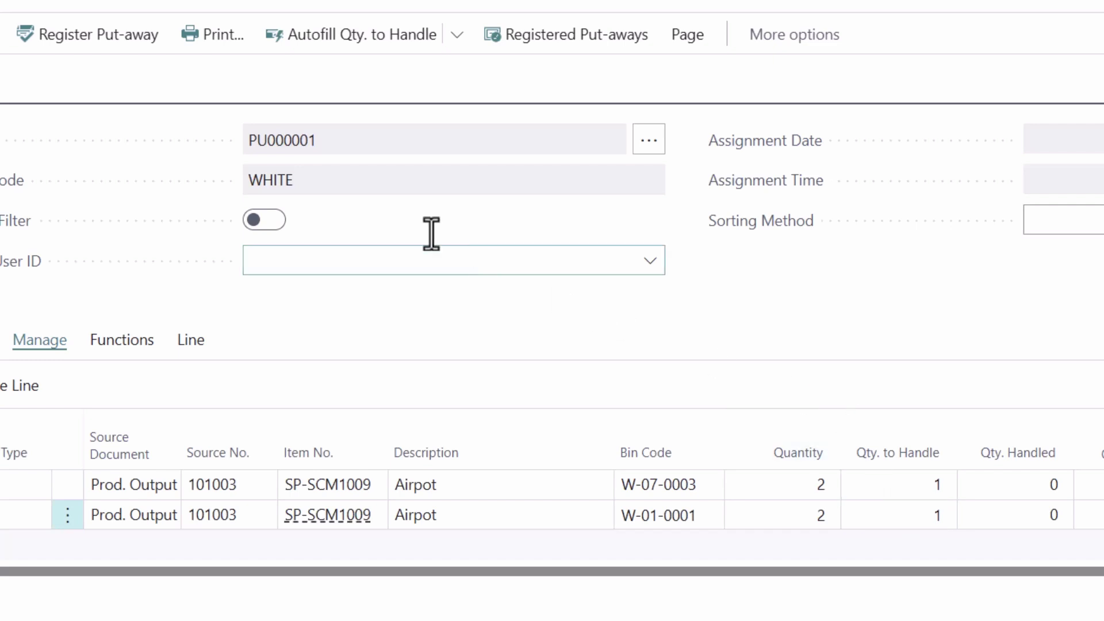
{"action": "left_click", "coordinate": [34, 35]}
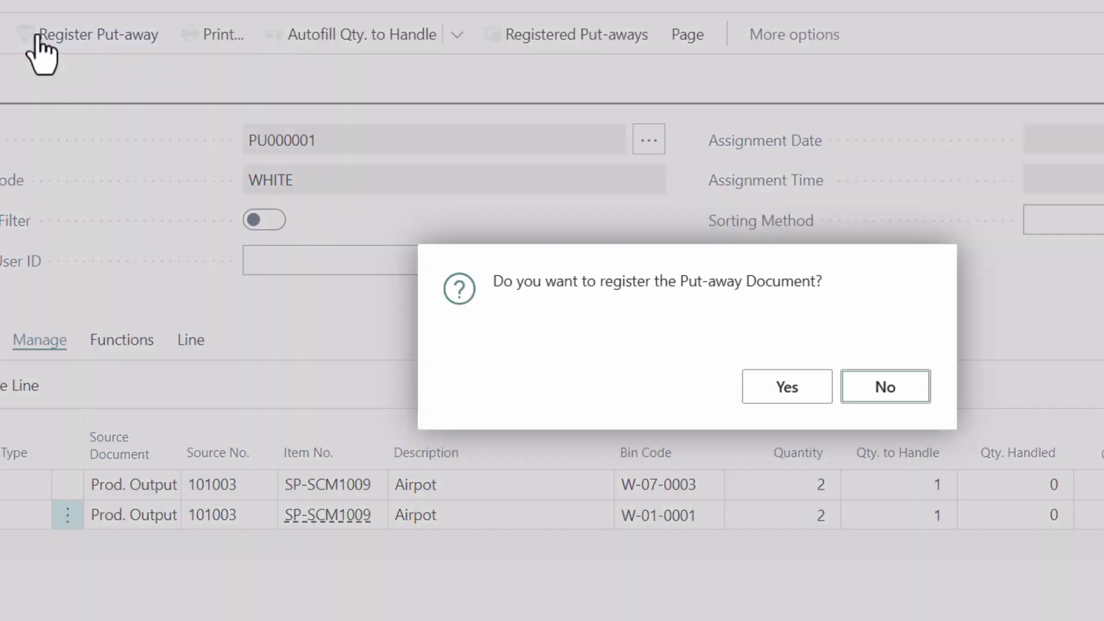
{"action": "left_click", "coordinate": [764, 388]}
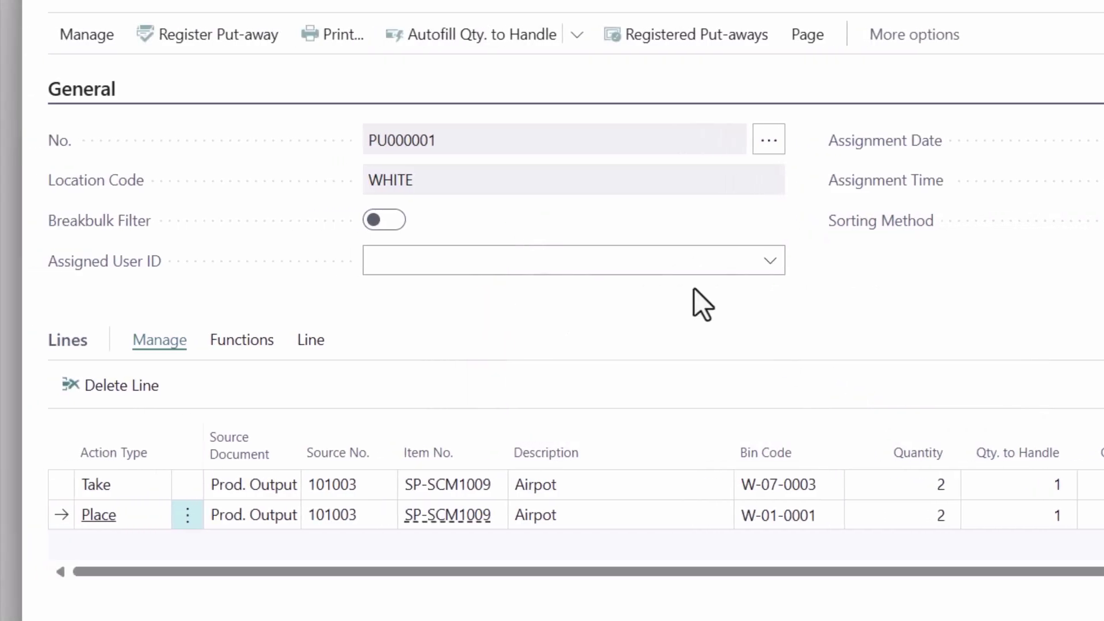
Delete the remaining put-away PU000001 and open put-away PU000002.
{"action": "left_click", "coordinate": [89, 34]}
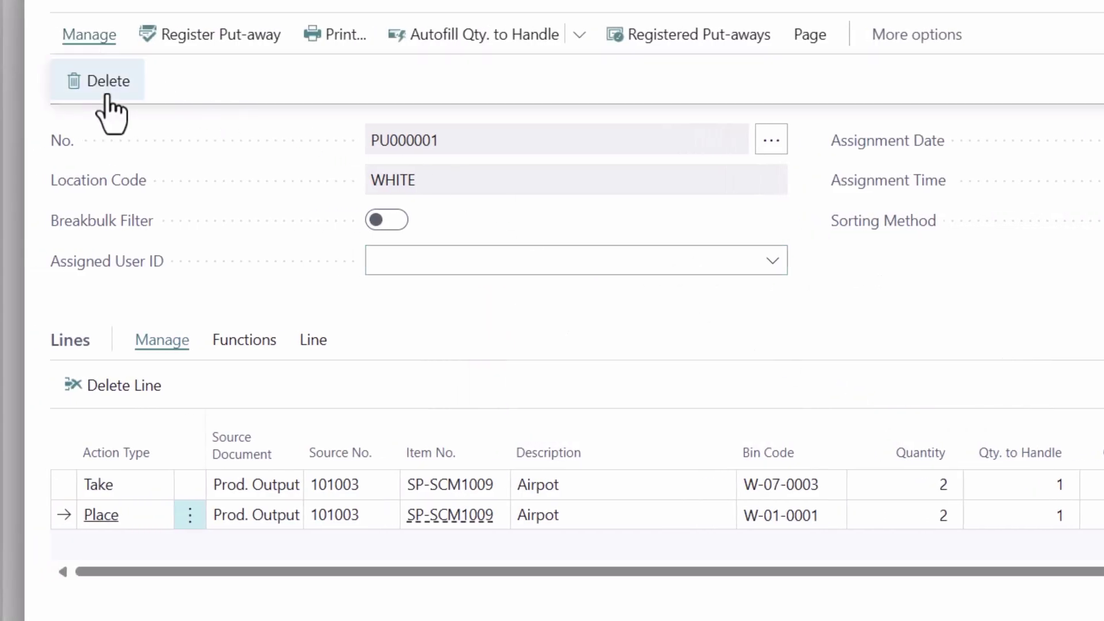
{"action": "left_click", "coordinate": [107, 80]}
{"action": "left_click", "coordinate": [908, 386]}
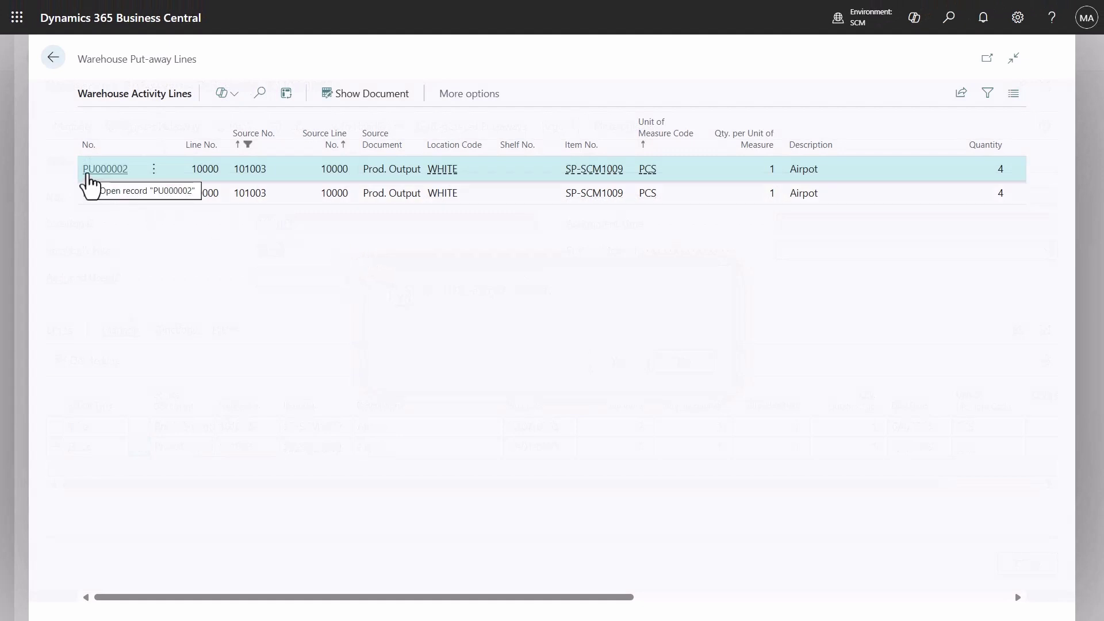
{"action": "left_click", "coordinate": [89, 172]}
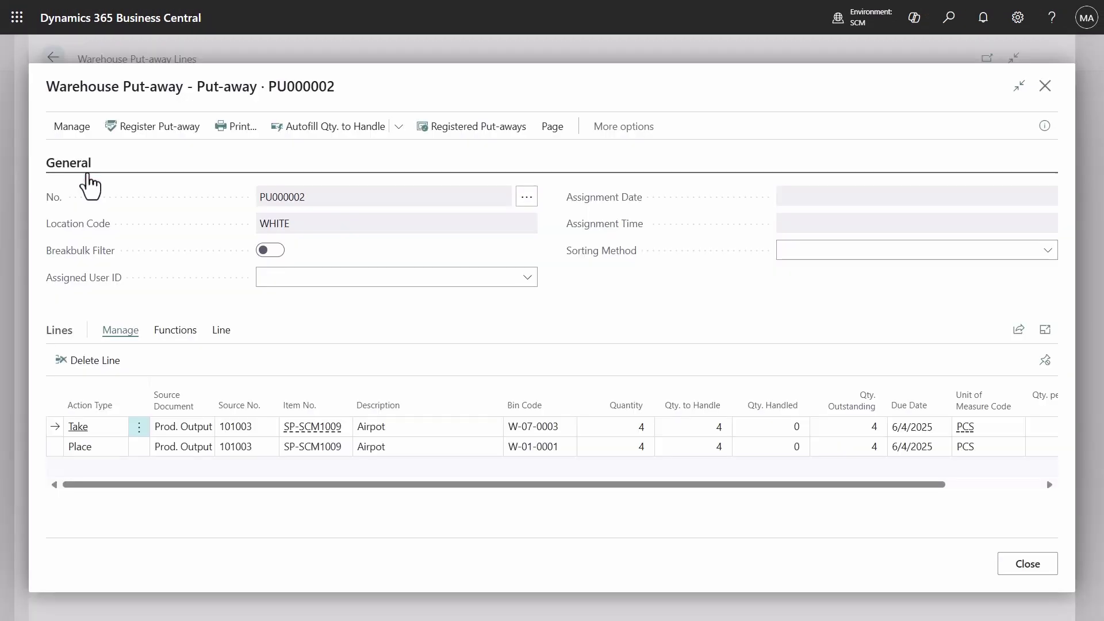
{"action": "left_click", "coordinate": [70, 130]}
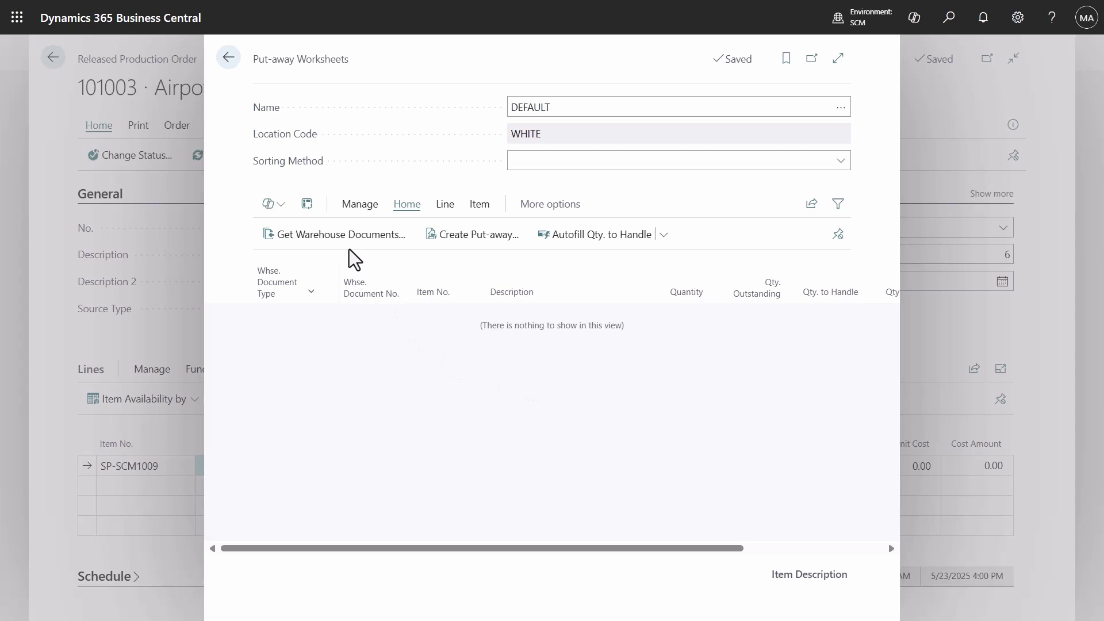
Create put-away PU000003 for 2 Airpots from production document 101003 in the Put-away Worksheet.
{"action": "left_click", "coordinate": [344, 234]}
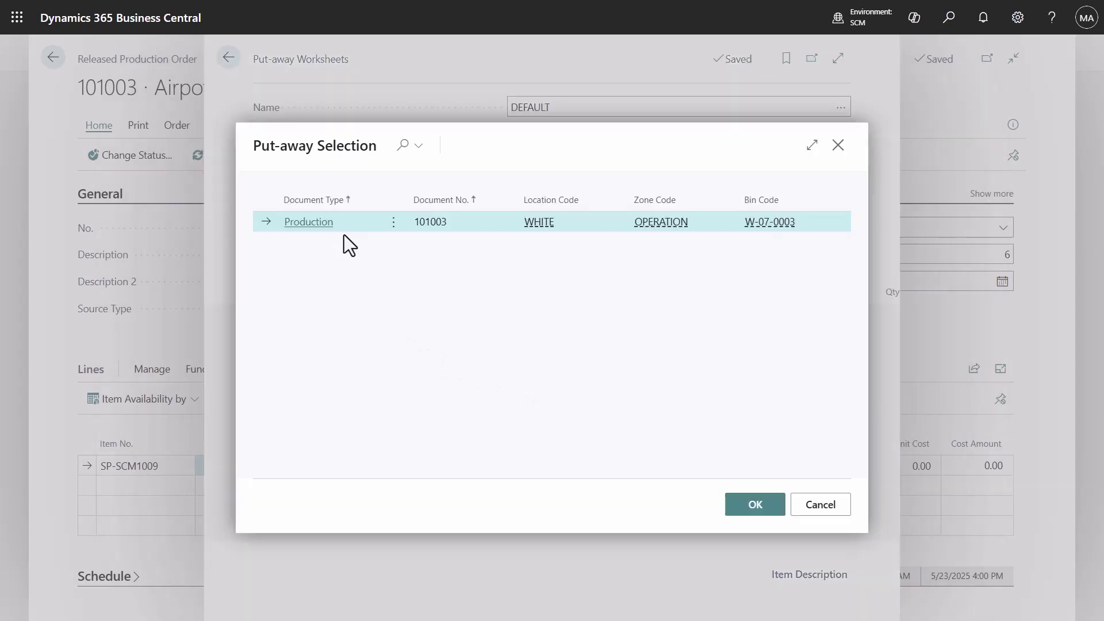
{"action": "left_click", "coordinate": [316, 226]}
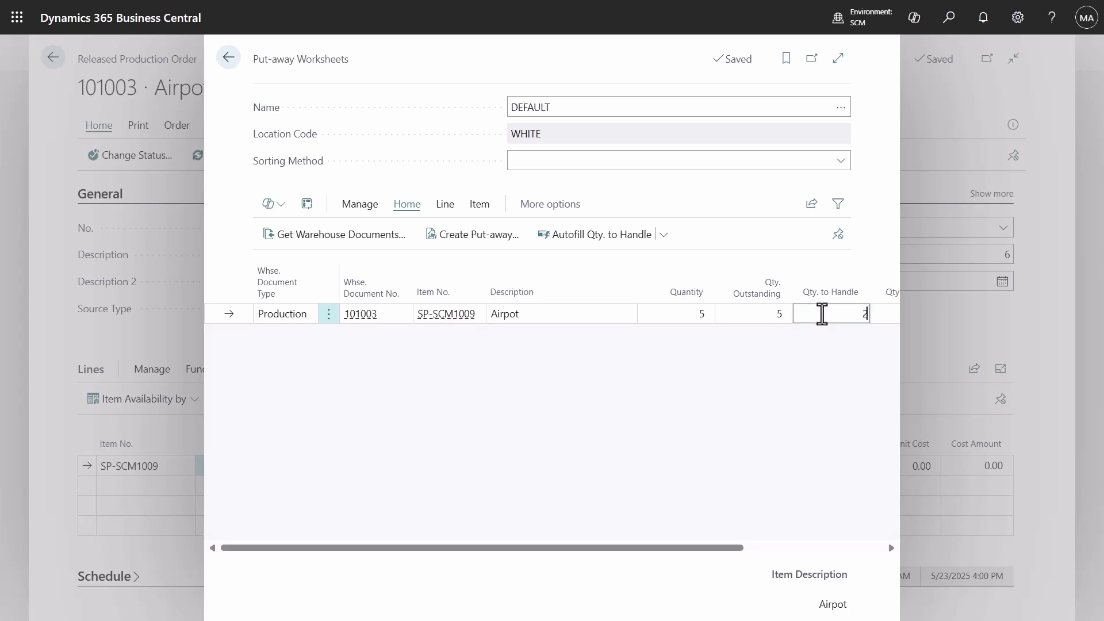
{"action": "left_click", "coordinate": [479, 235]}
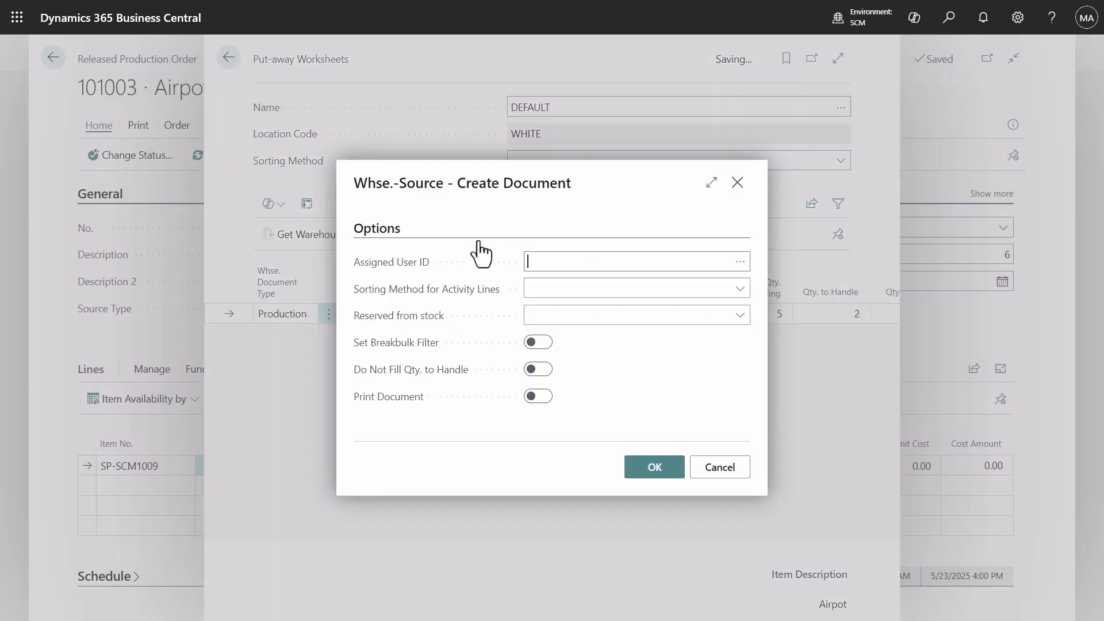
{"action": "left_click", "coordinate": [654, 468]}
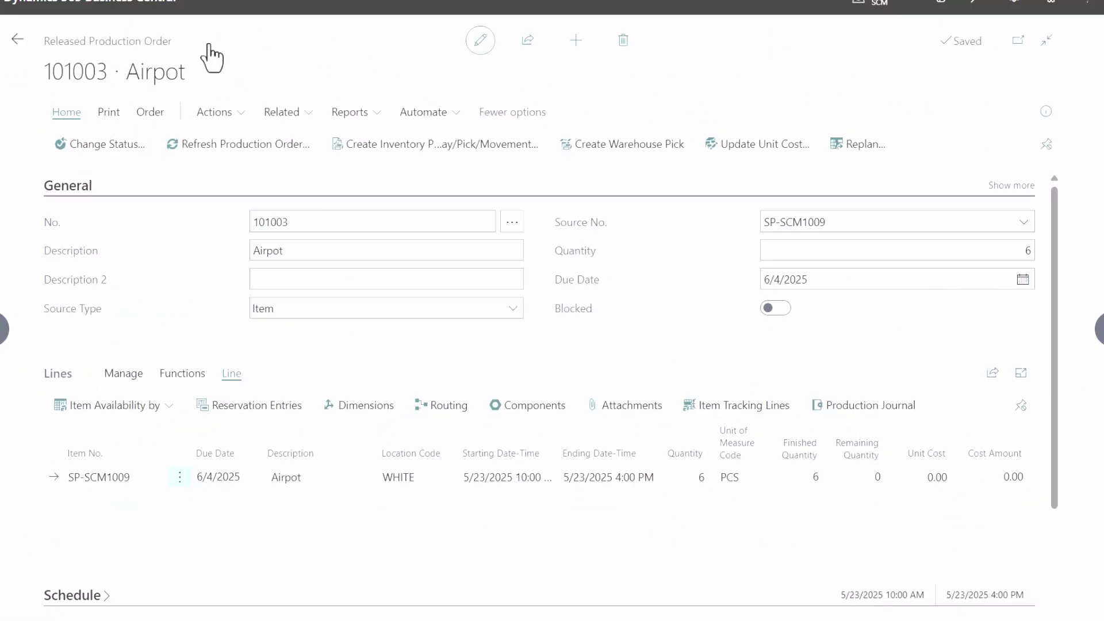
Change production order 101003's status from Released to Finished.
{"action": "left_click", "coordinate": [153, 167]}
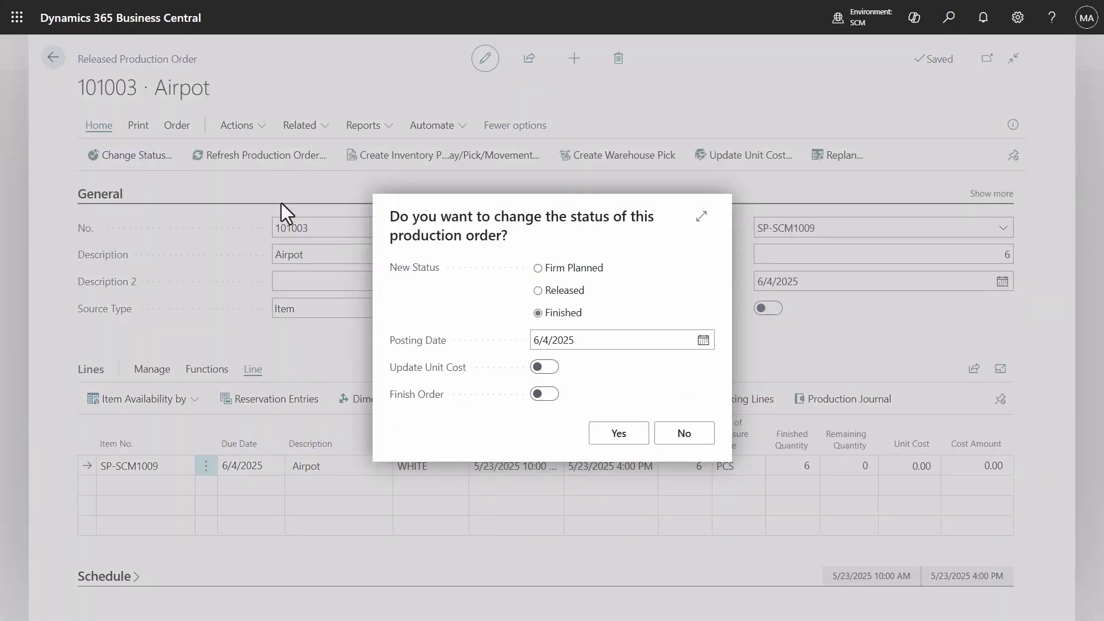
{"action": "left_click", "coordinate": [619, 434]}
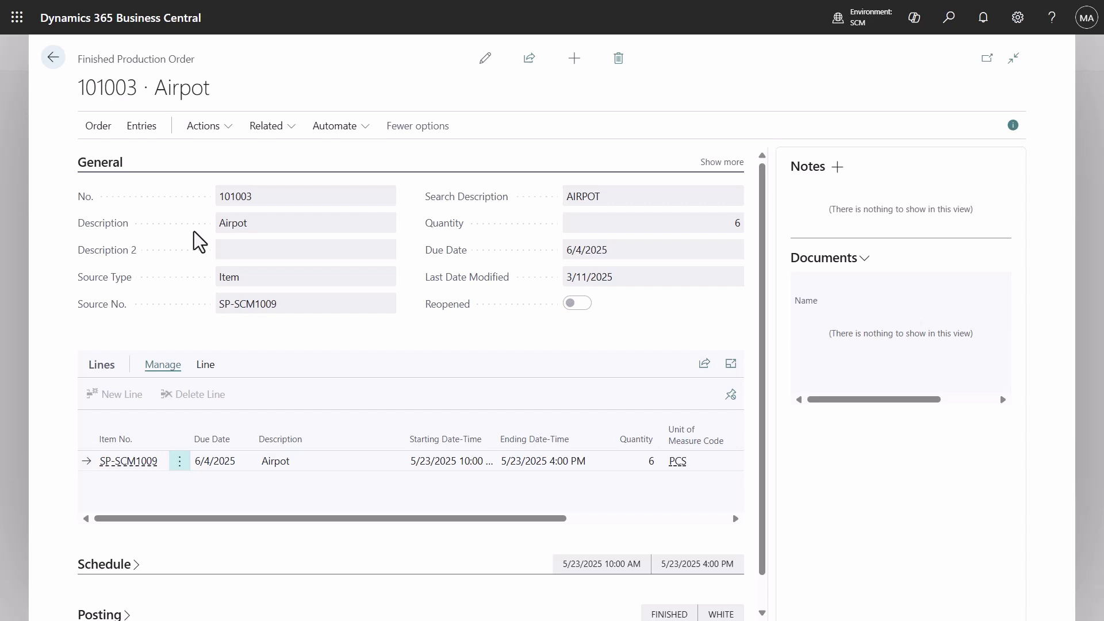
Create warehouse put-away PU000004 for finished order 101003.
{"action": "left_click", "coordinate": [224, 128]}
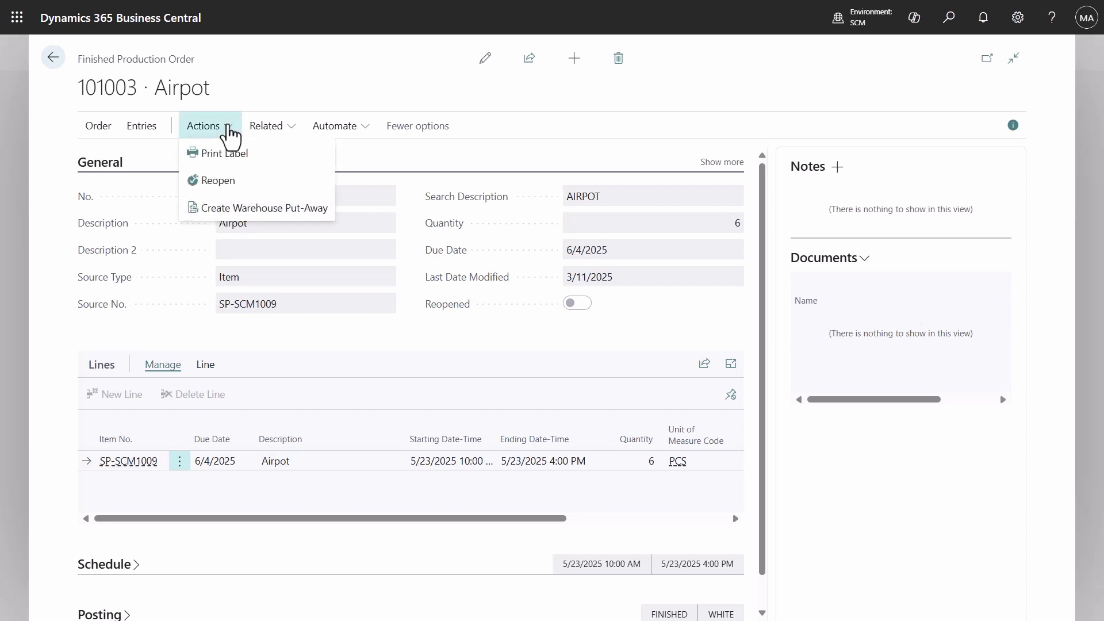
{"action": "left_click", "coordinate": [241, 211]}
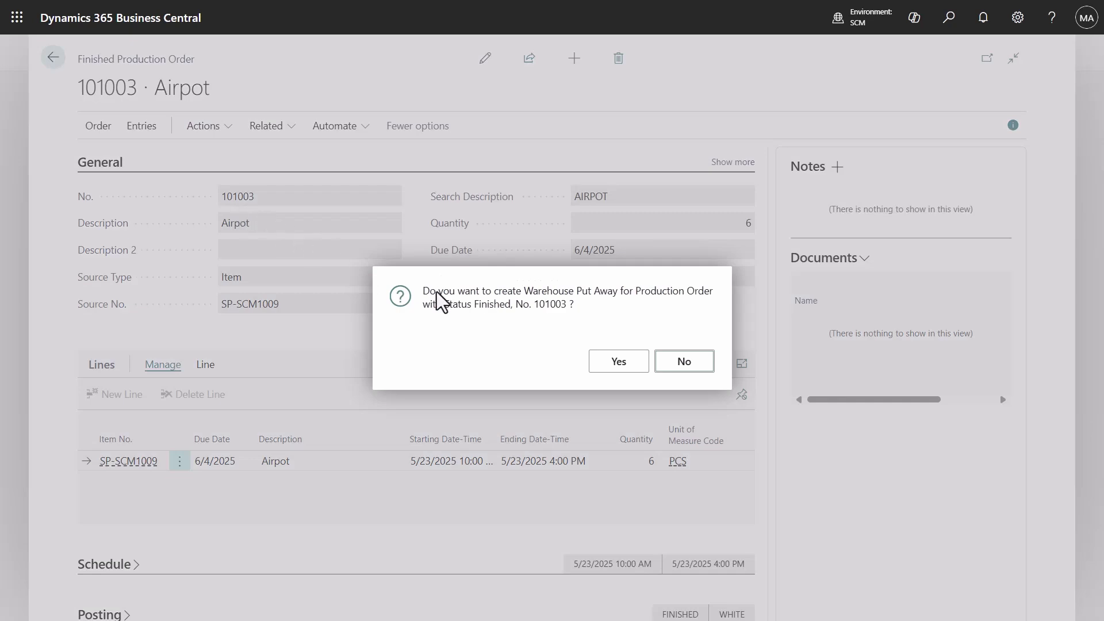
{"action": "left_click", "coordinate": [613, 361]}
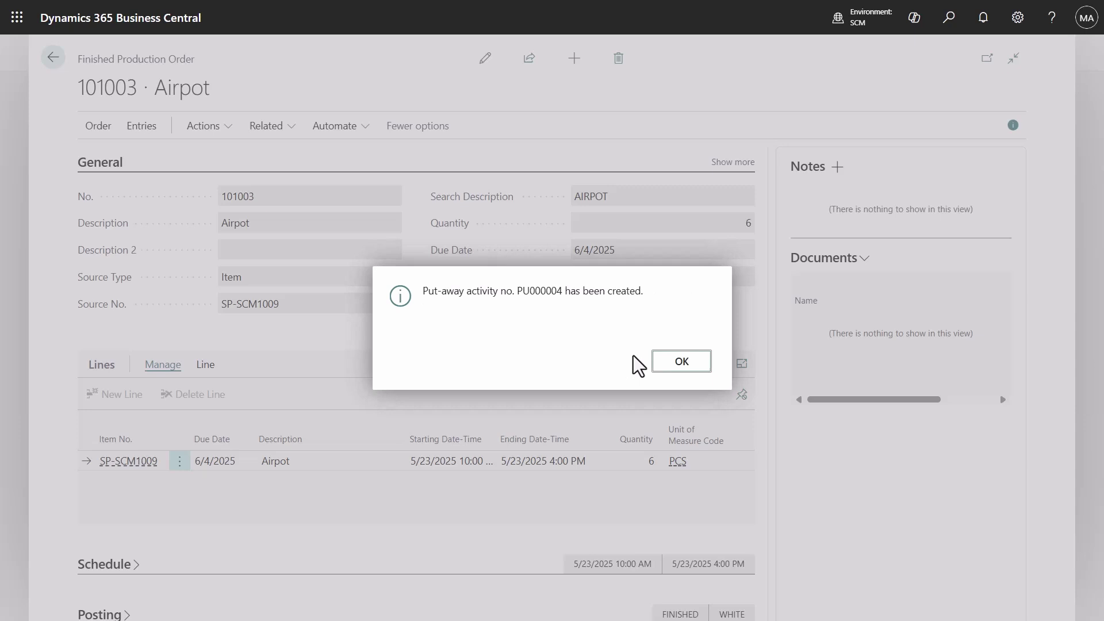
{"action": "left_click", "coordinate": [668, 365]}
Review the order's ongoing put-away lines, then return to the order.
{"action": "left_click", "coordinate": [263, 128]}
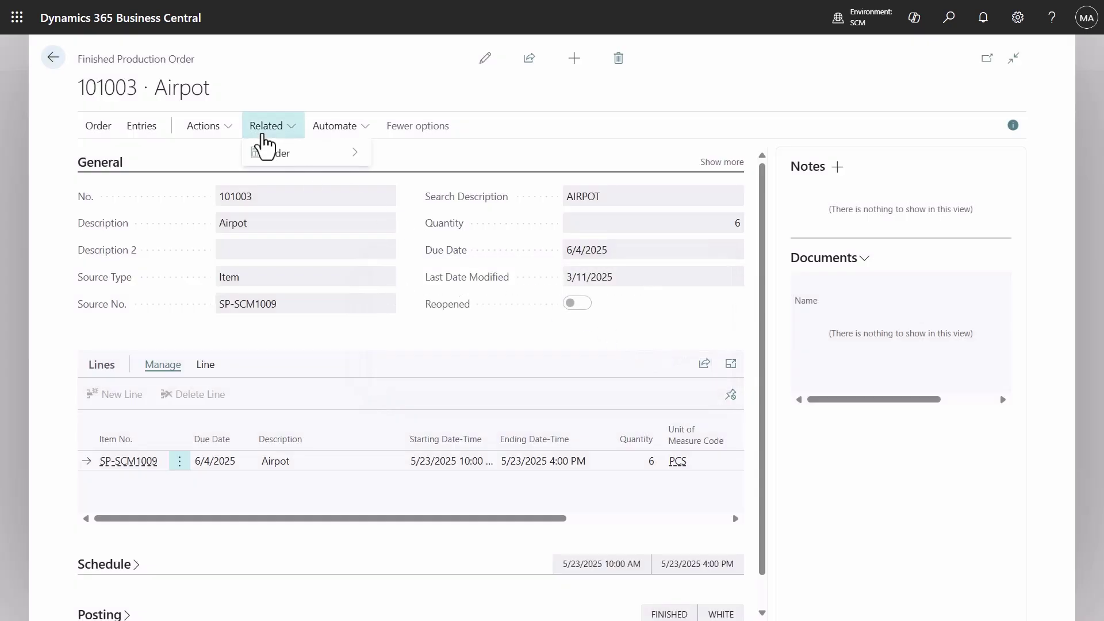
{"action": "mouse_move", "coordinate": [275, 154]}
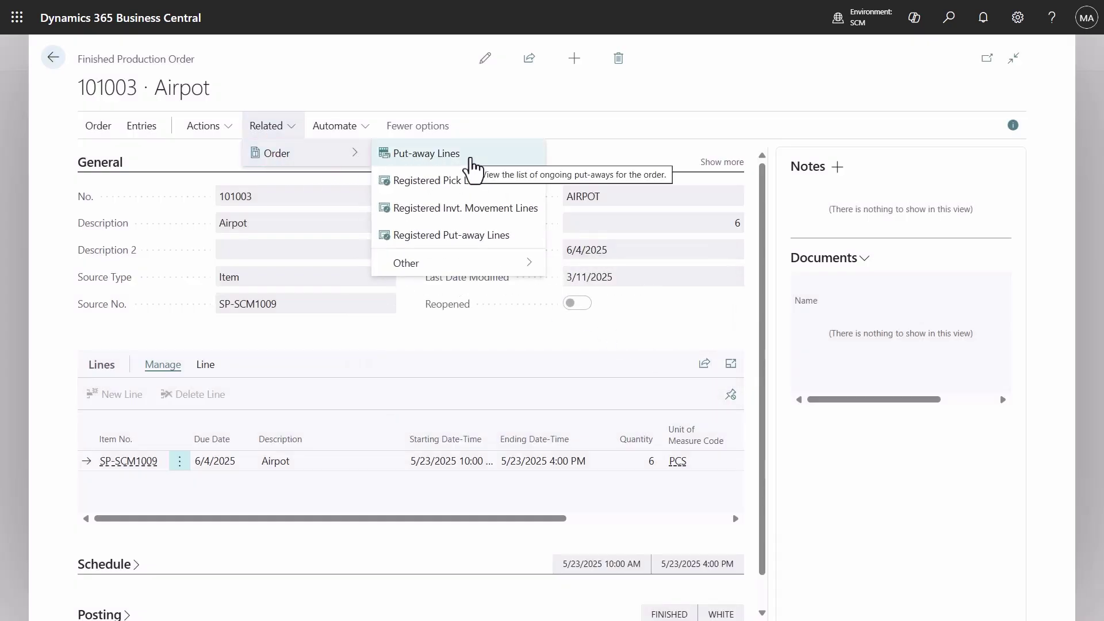
{"action": "left_click", "coordinate": [471, 159]}
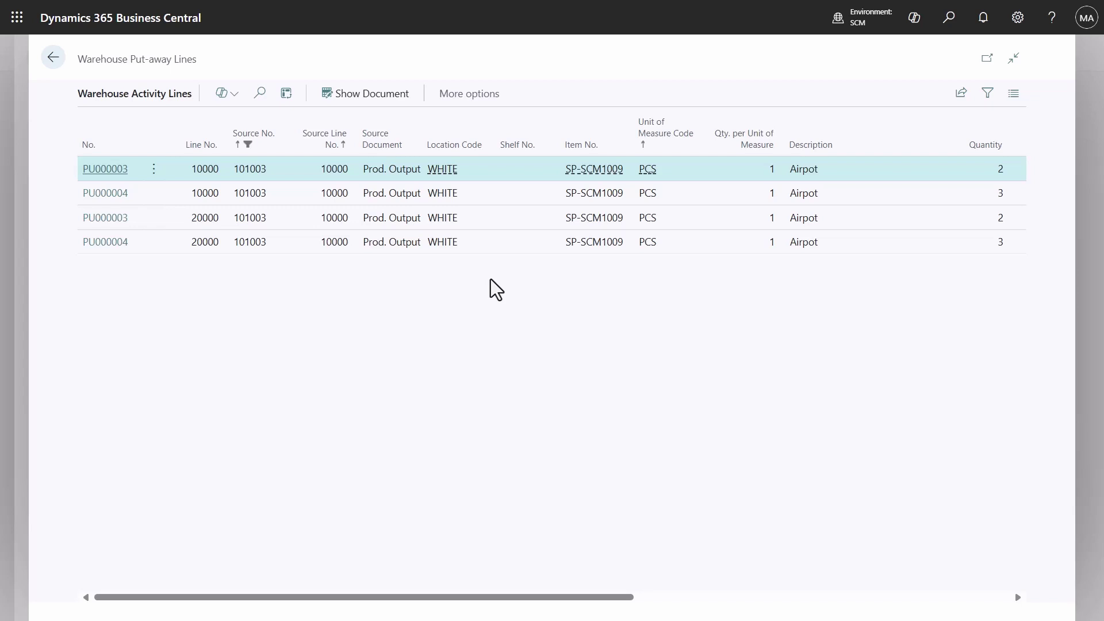
{"action": "key", "text": "Escape"}
{"action": "left_click", "coordinate": [286, 126]}
Show the registered put-away lines for order 101003.
{"action": "mouse_move", "coordinate": [318, 156]}
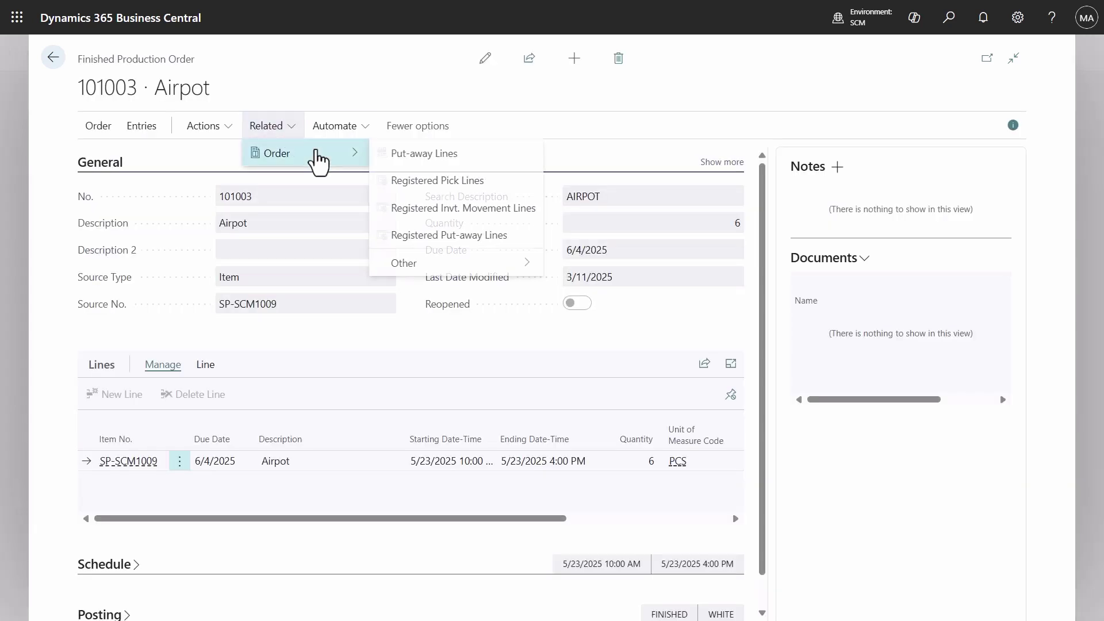
{"action": "left_click", "coordinate": [453, 236]}
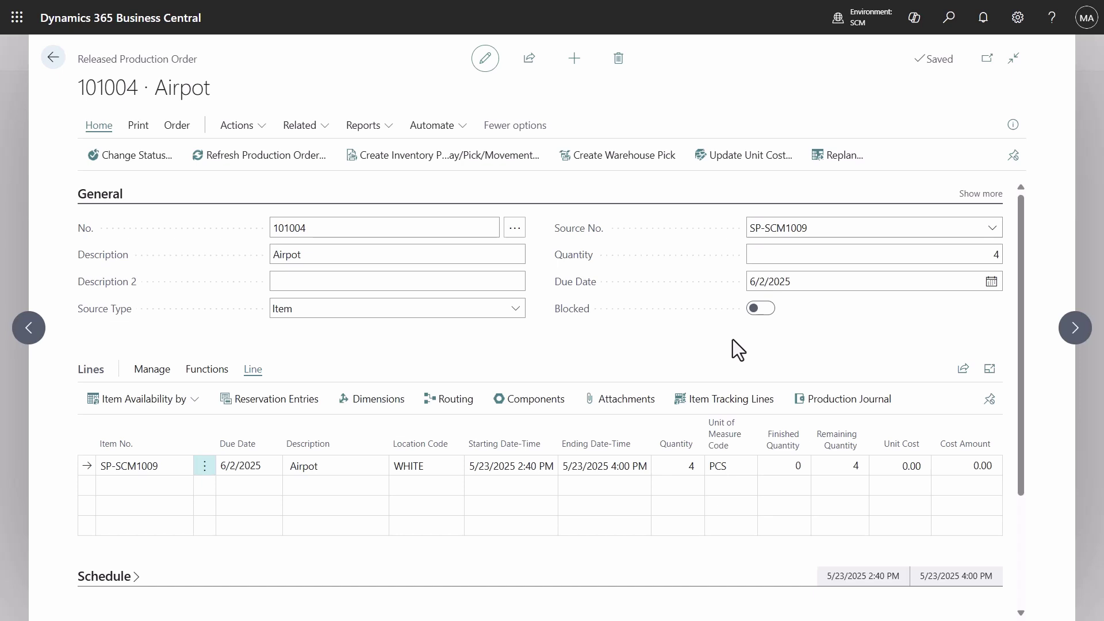
Check the SP-BOM1103 rubber feet flushing method, then create warehouse pick PI000001 for order 101004.
{"action": "left_click", "coordinate": [541, 400]}
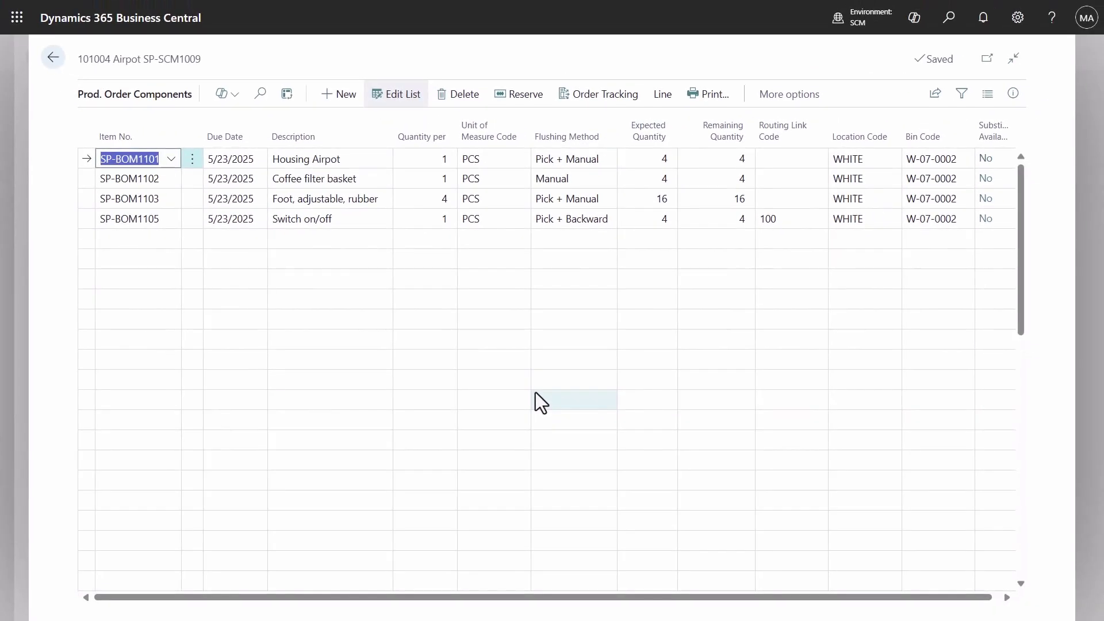
{"action": "key", "text": "Down"}
{"action": "key", "text": "Down"}
{"action": "key", "text": "alt+Down"}
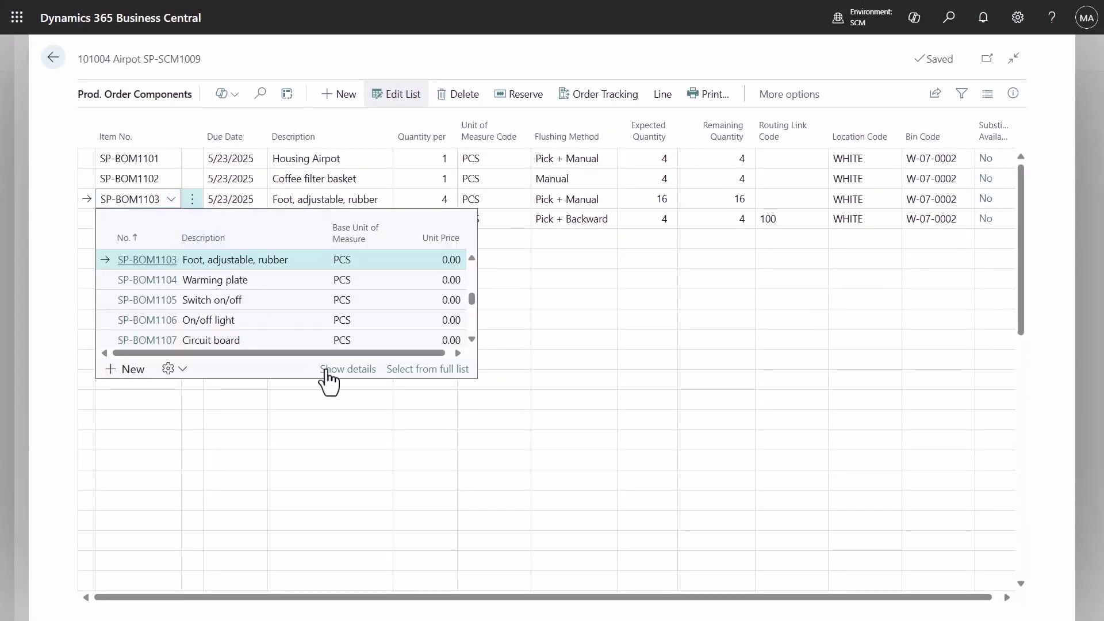
{"action": "left_click", "coordinate": [326, 371]}
{"action": "scroll", "coordinate": [466, 407], "scroll_direction": "down", "scroll_amount": 3}
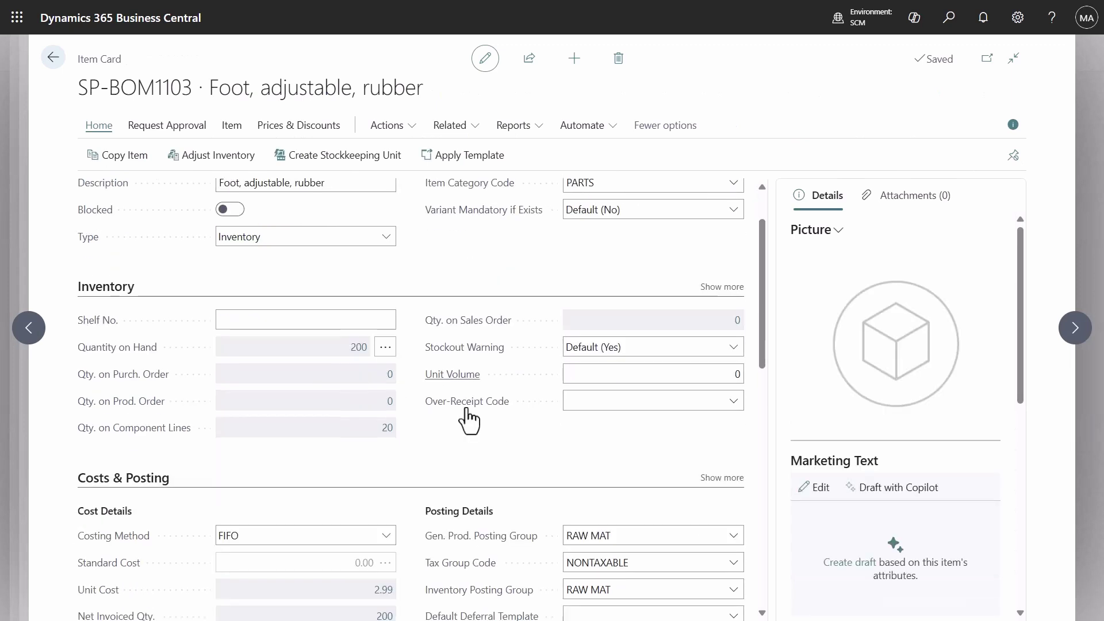
{"action": "scroll", "coordinate": [467, 409], "scroll_direction": "down", "scroll_amount": 1}
{"action": "scroll", "coordinate": [522, 402], "scroll_direction": "down", "scroll_amount": 2}
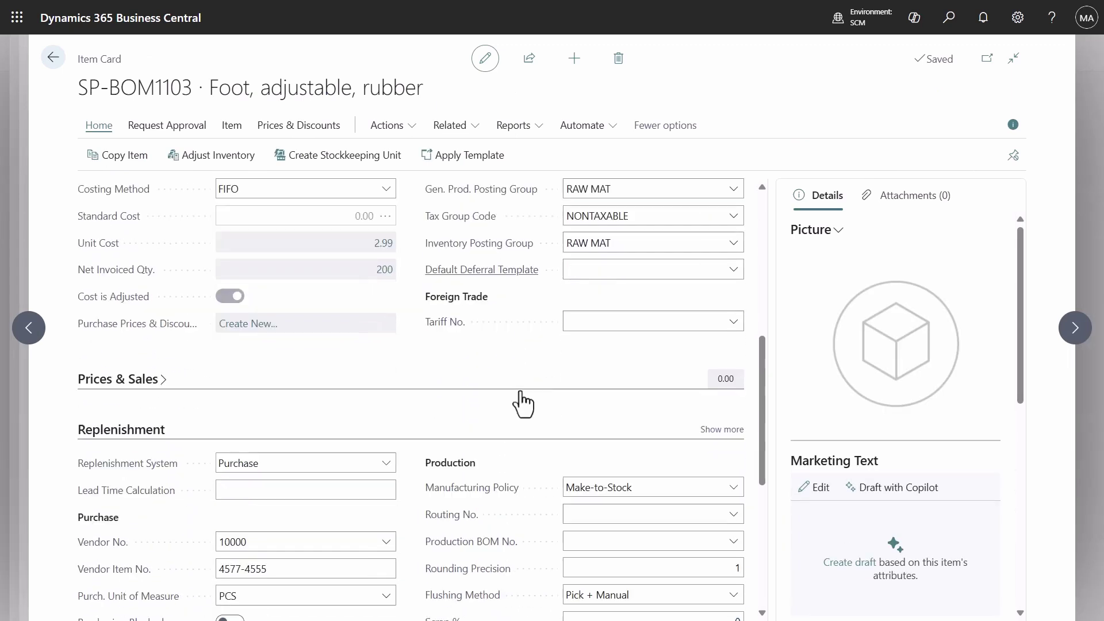
{"action": "scroll", "coordinate": [679, 486], "scroll_direction": "down", "scroll_amount": 4}
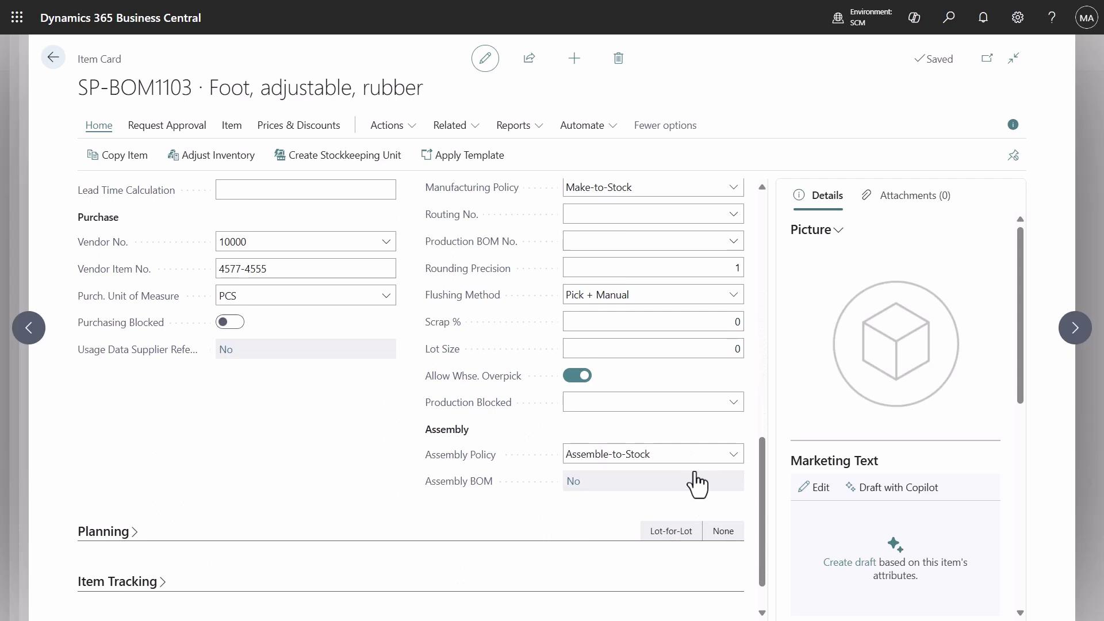
{"action": "left_click", "coordinate": [735, 296]}
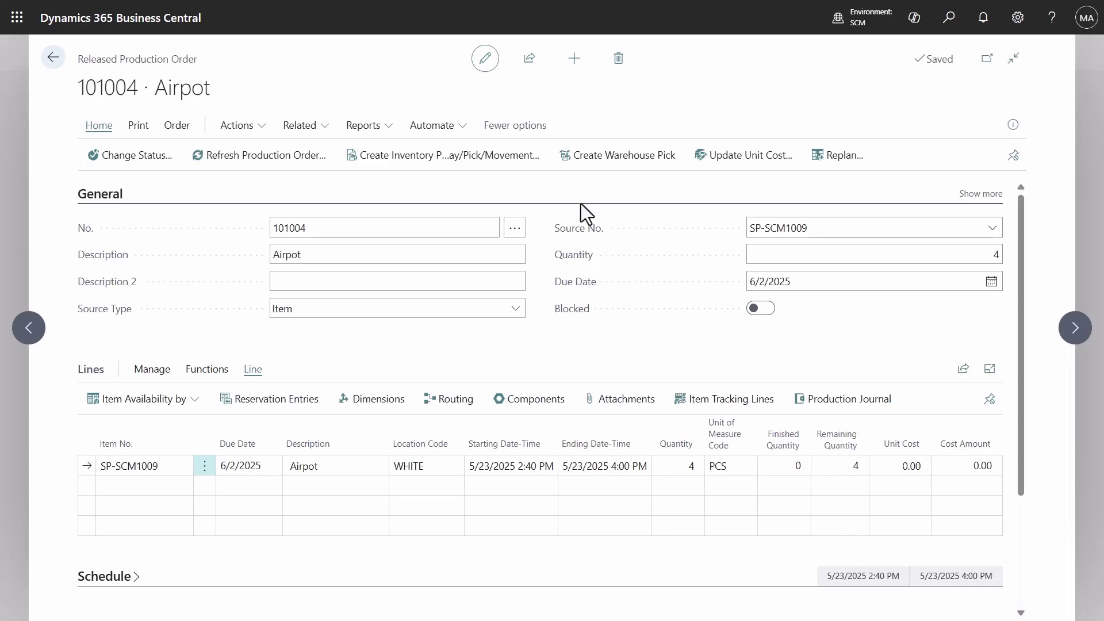
{"action": "left_click", "coordinate": [594, 160]}
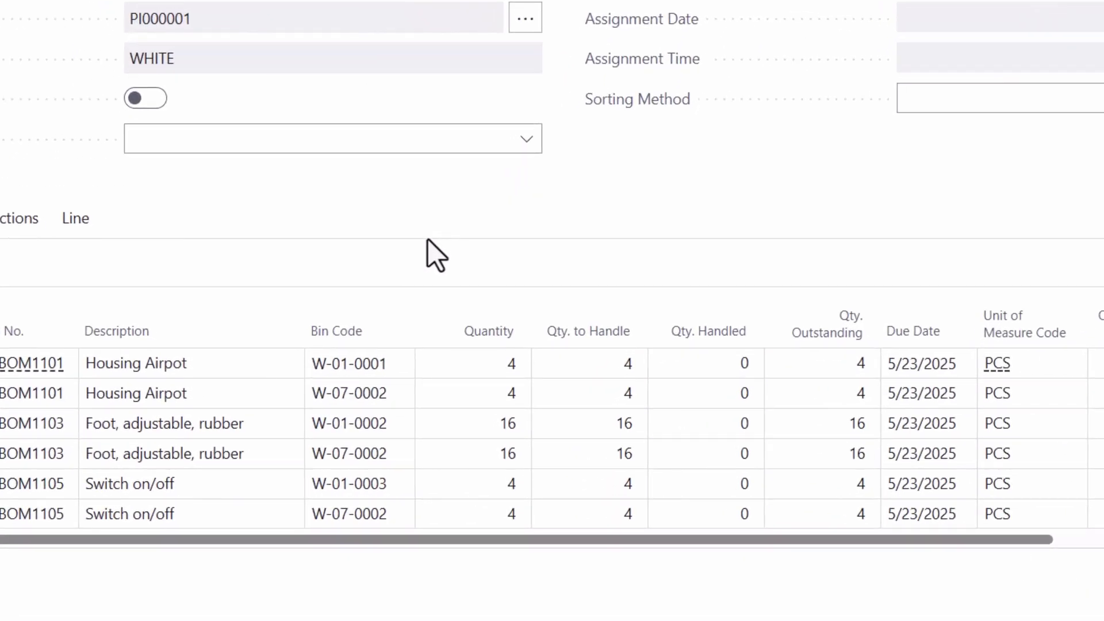
Raise the rubber feet and on/off switch pick quantities to 100 each.
{"action": "left_click", "coordinate": [451, 430]}
{"action": "left_click", "coordinate": [450, 431]}
{"action": "type", "text": "100"}
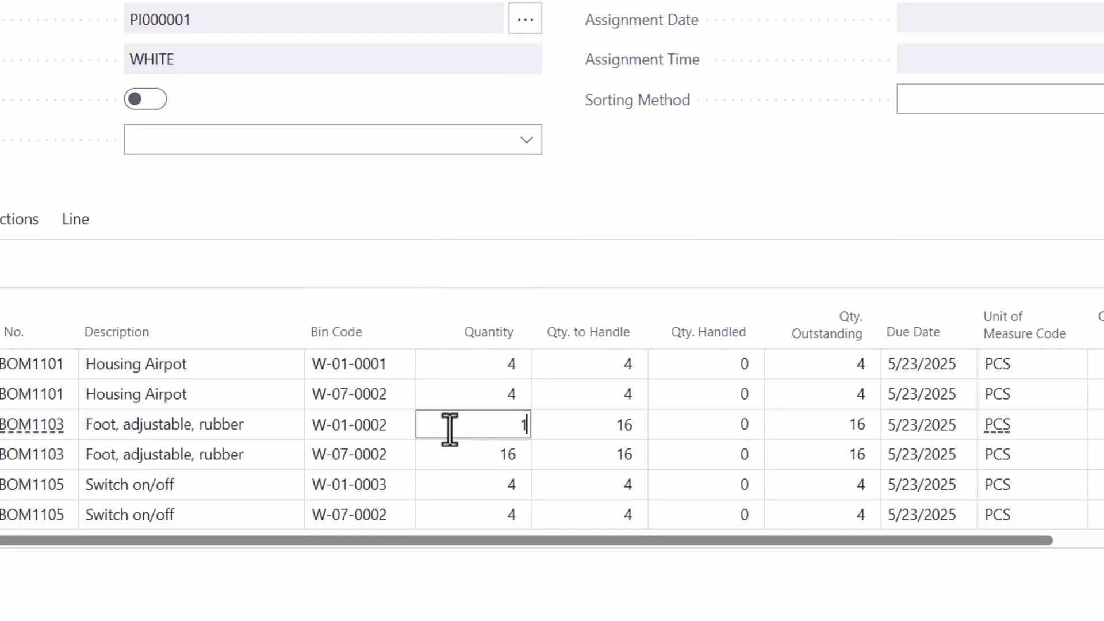
{"action": "left_click", "coordinate": [461, 478]}
{"action": "type", "text": "100"}
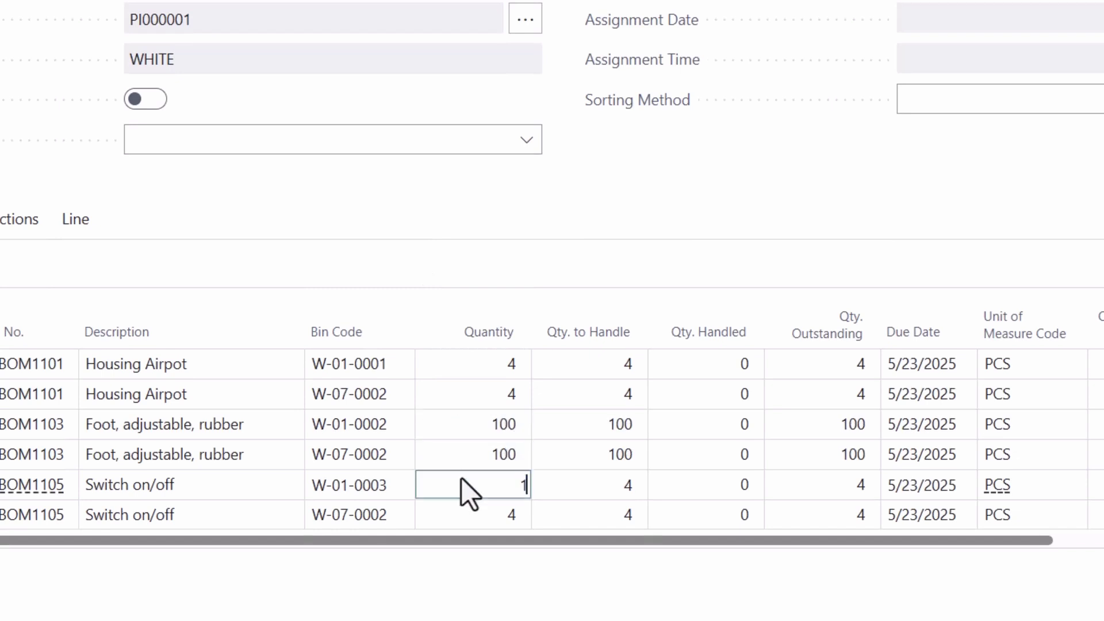
{"action": "left_click", "coordinate": [468, 511]}
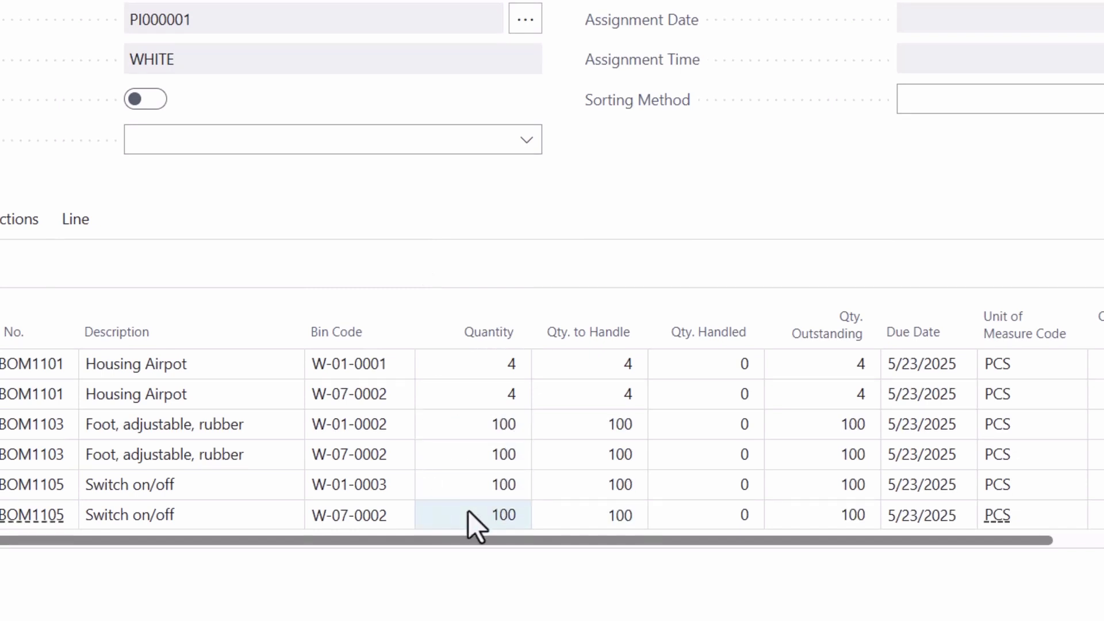
Try overpicking the Housing Airpot to 10, then revert it to 4 after the error.
{"action": "left_click", "coordinate": [474, 354]}
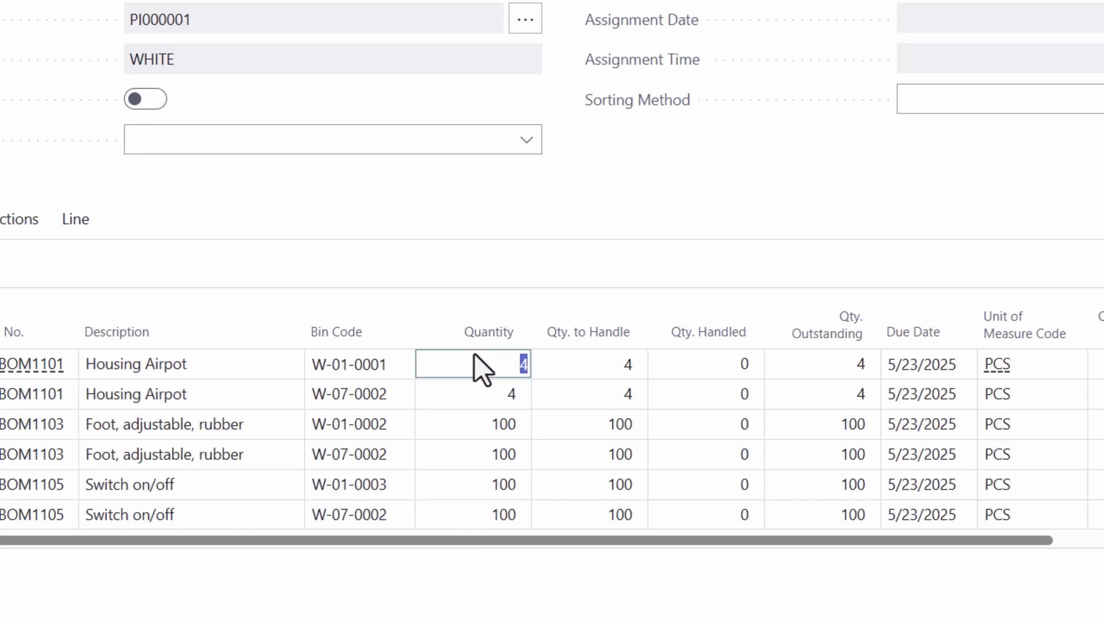
{"action": "type", "text": "10"}
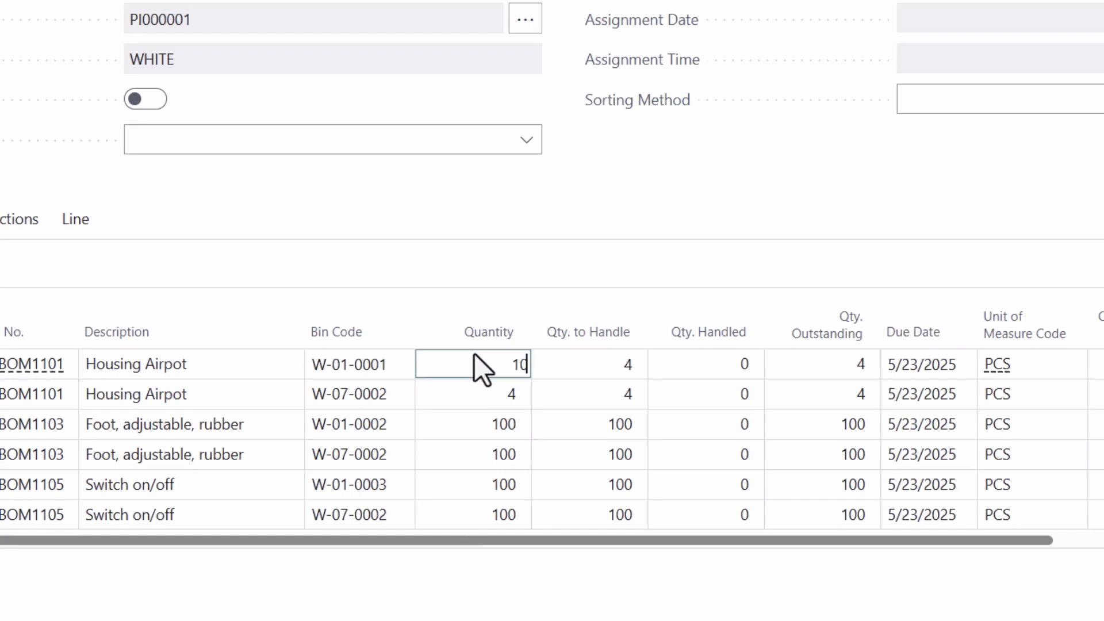
{"action": "left_click", "coordinate": [468, 395]}
{"action": "mouse_move", "coordinate": [418, 400]}
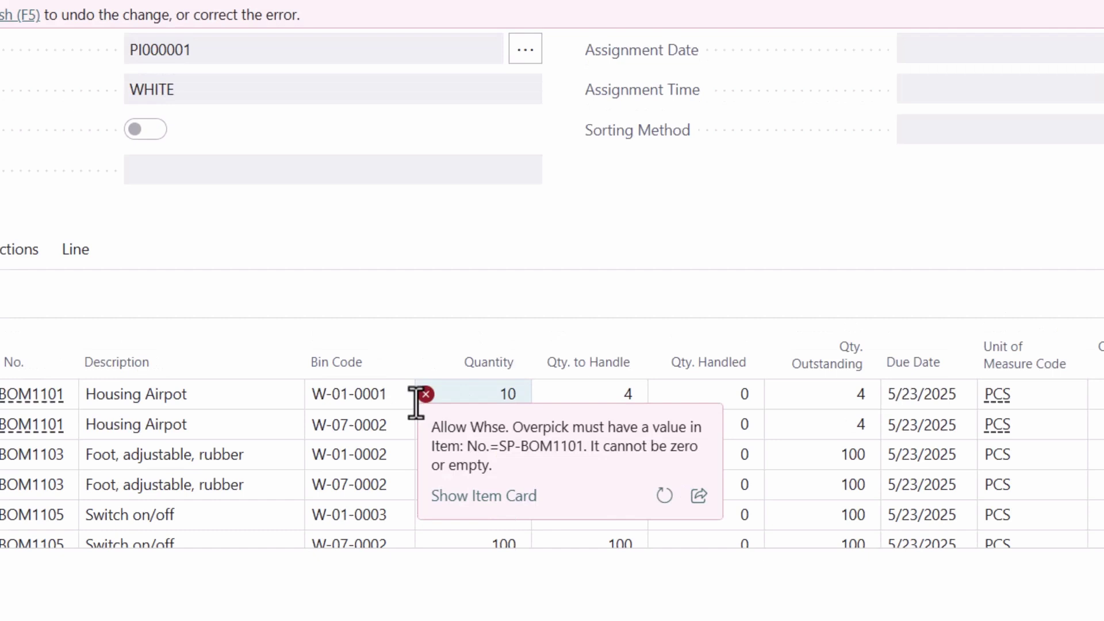
{"action": "left_click", "coordinate": [665, 495]}
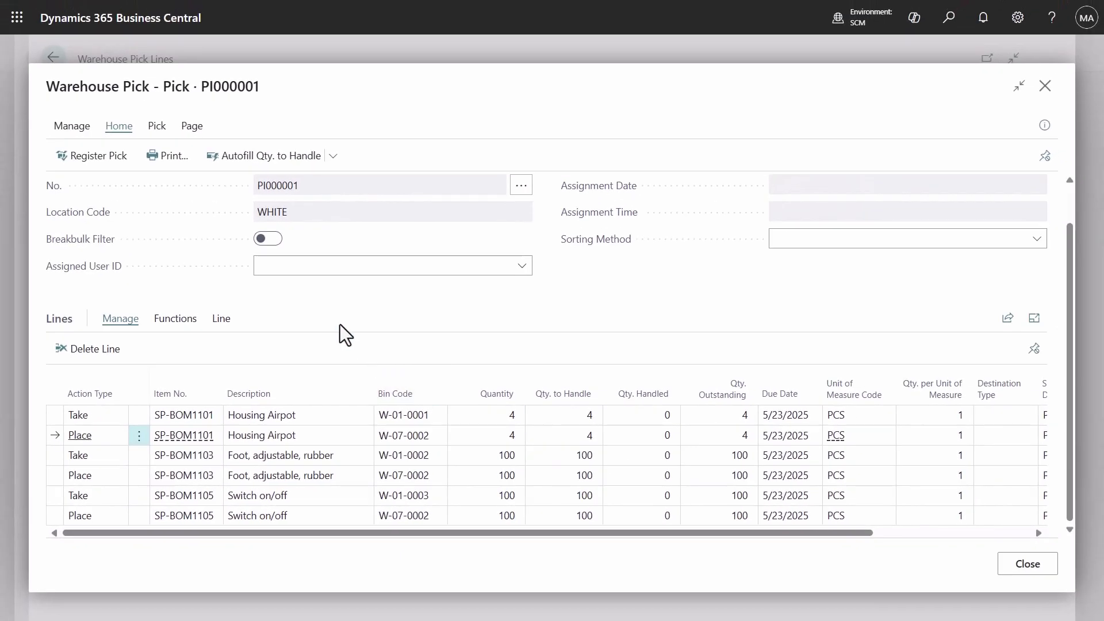
Register pick PI000001 and open the Production Journal for order 101004.
{"action": "left_click", "coordinate": [115, 164]}
{"action": "left_click", "coordinate": [611, 360]}
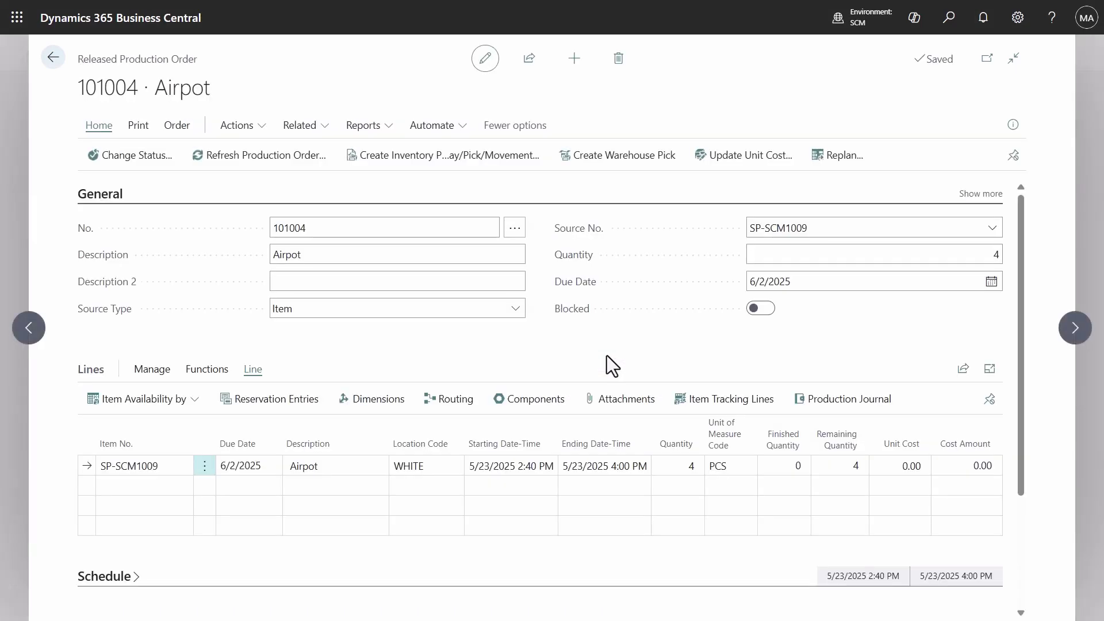
{"action": "left_click", "coordinate": [844, 400]}
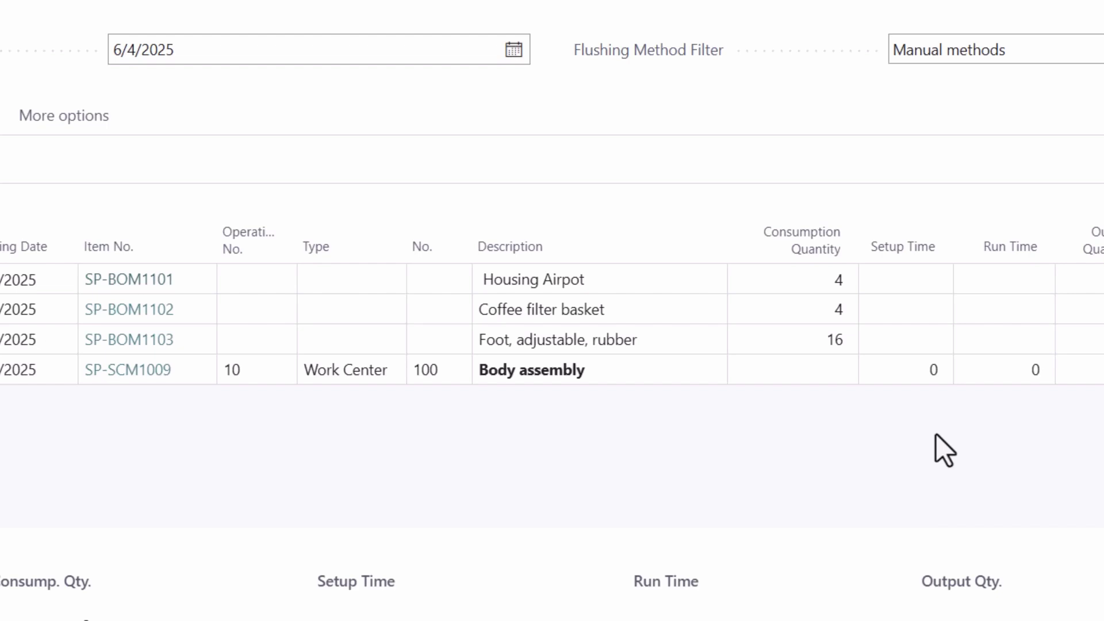
Set consumption to 5 coffee filter baskets and 6 Housing Airpot units.
{"action": "left_click", "coordinate": [828, 314]}
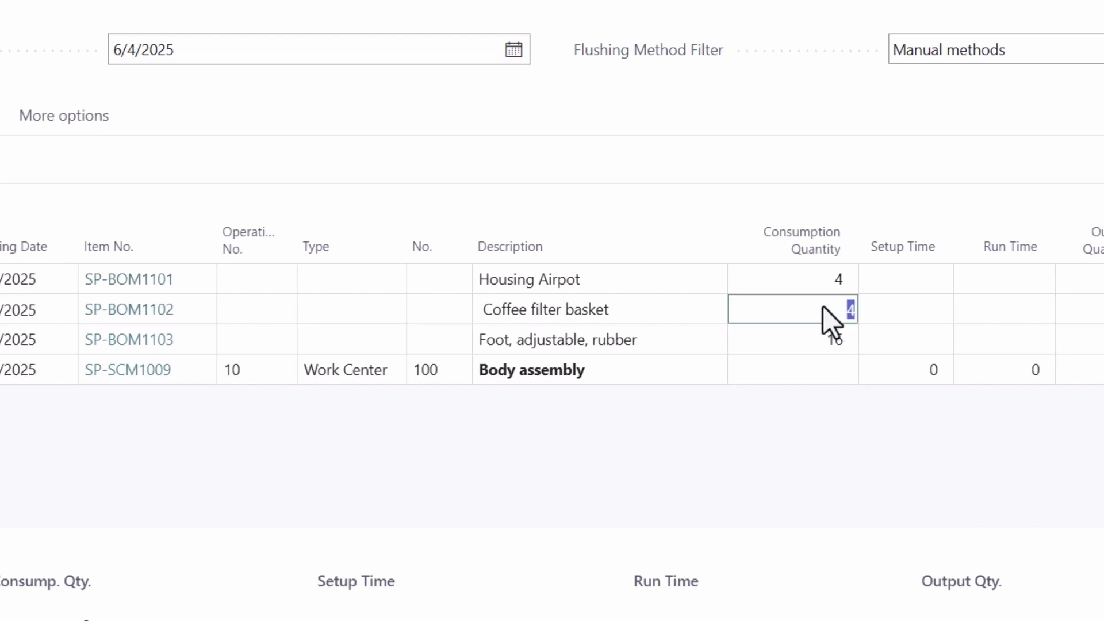
{"action": "key", "text": "Tab"}
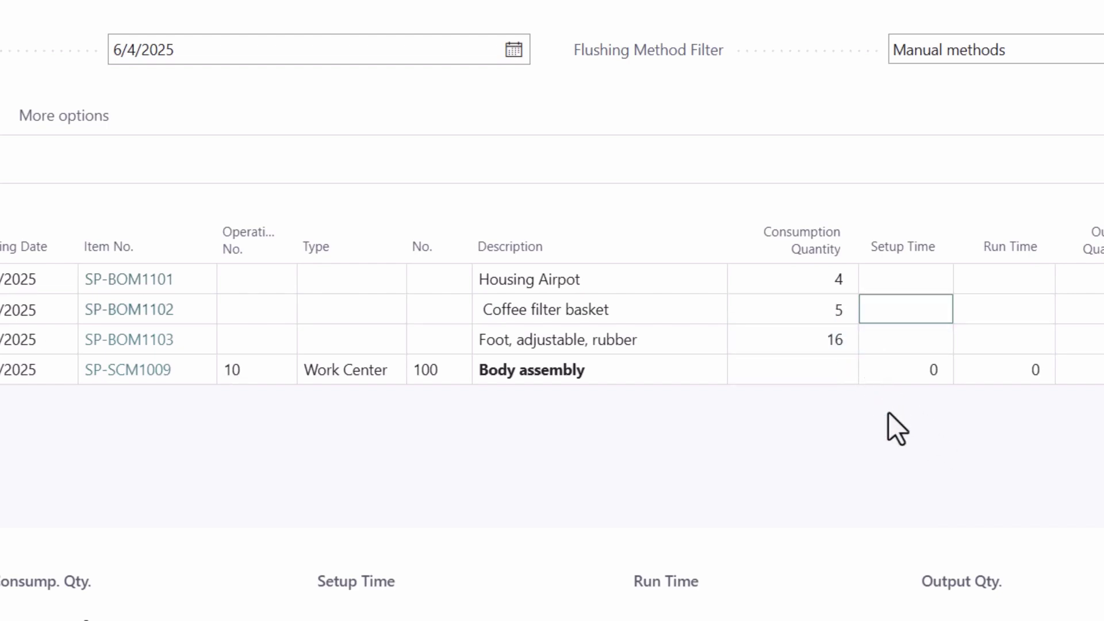
{"action": "left_click", "coordinate": [829, 283]}
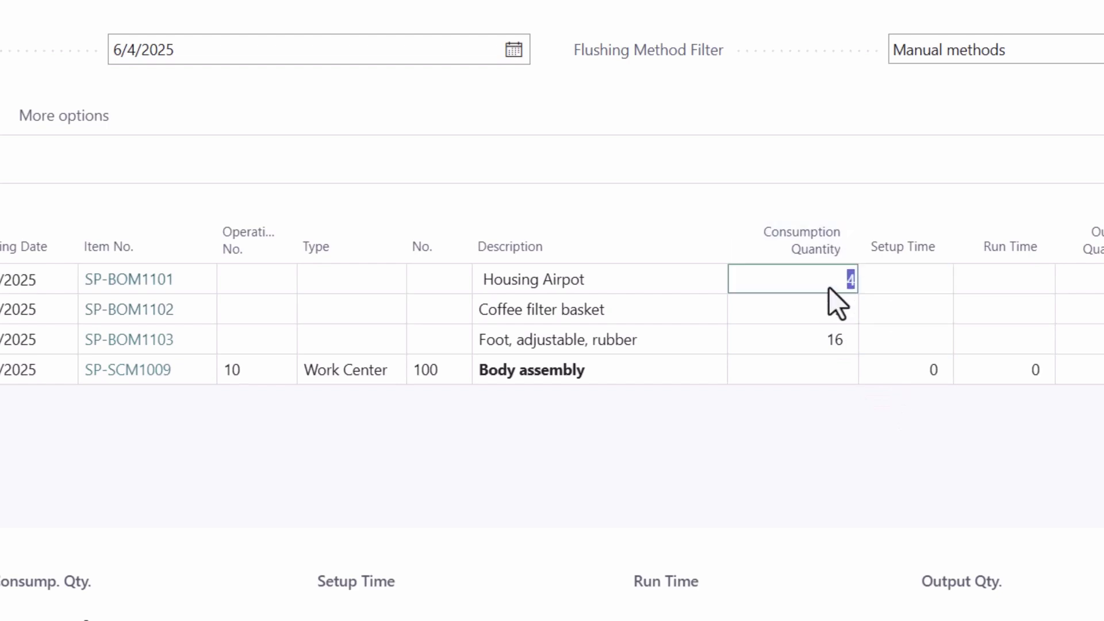
{"action": "type", "text": "6"}
{"action": "key", "text": "Tab"}
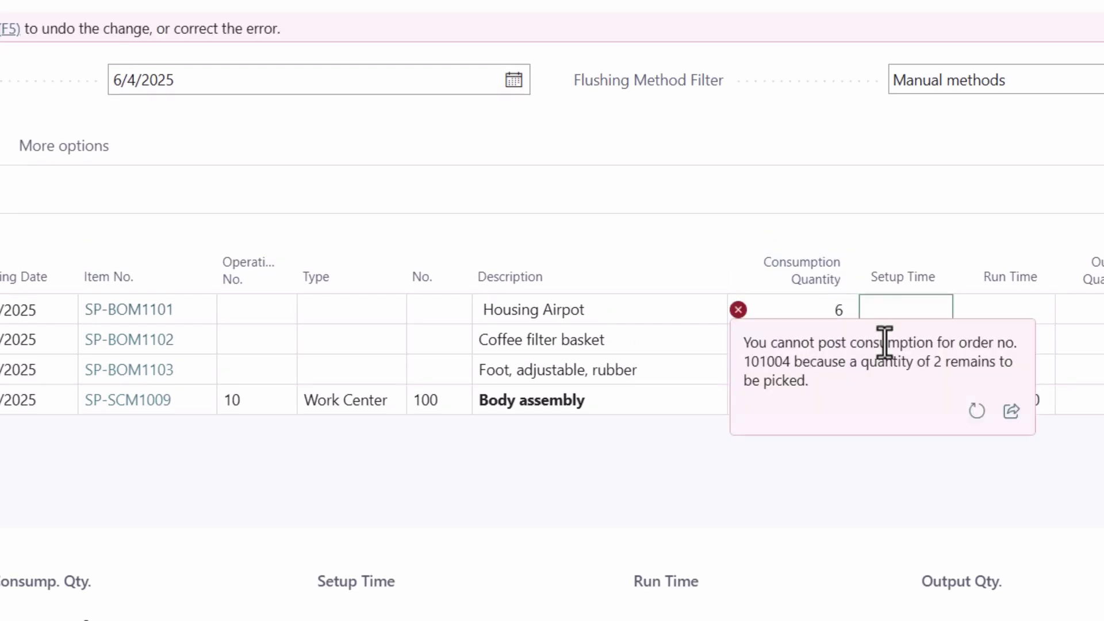
{"action": "left_click", "coordinate": [977, 415]}
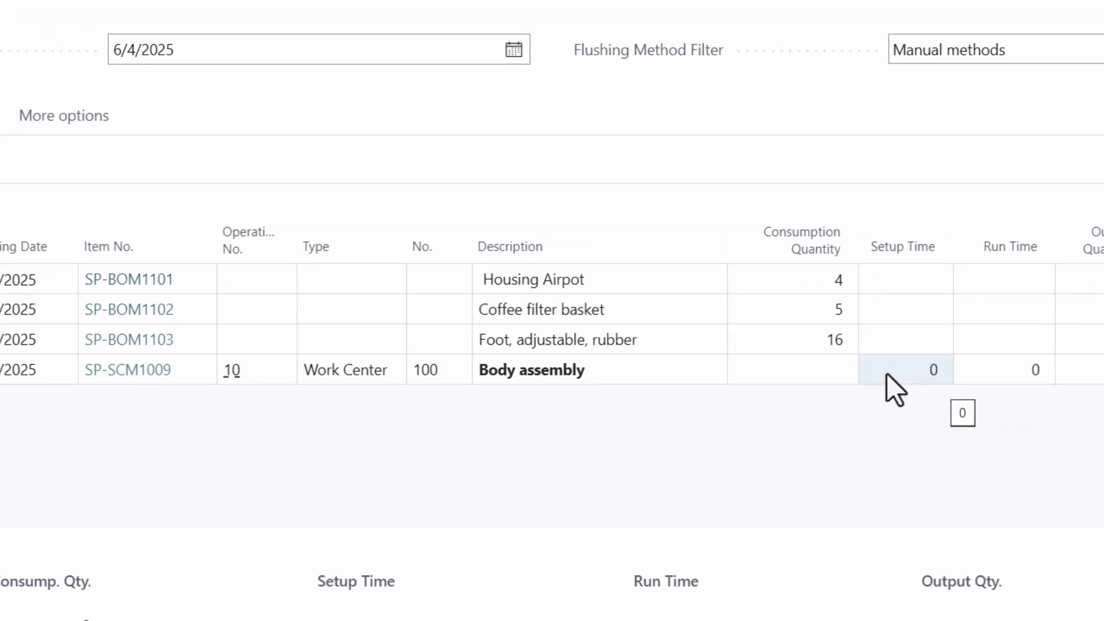
Change rubber feet consumption to 20 and post the production journal.
{"action": "left_click", "coordinate": [814, 338]}
{"action": "type", "text": "20"}
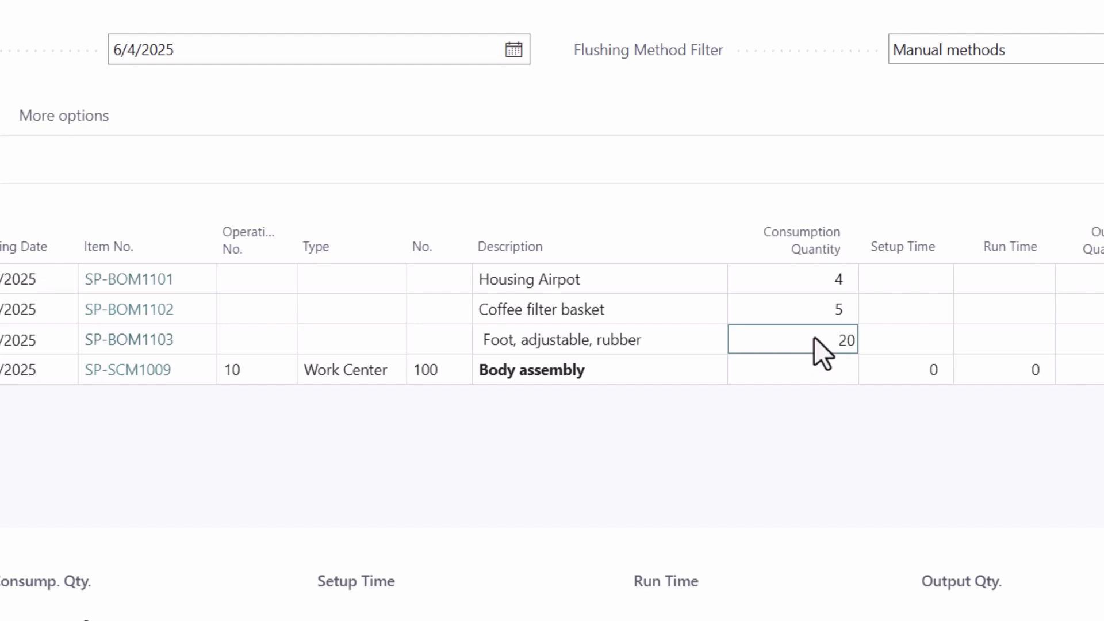
{"action": "key", "text": "Tab"}
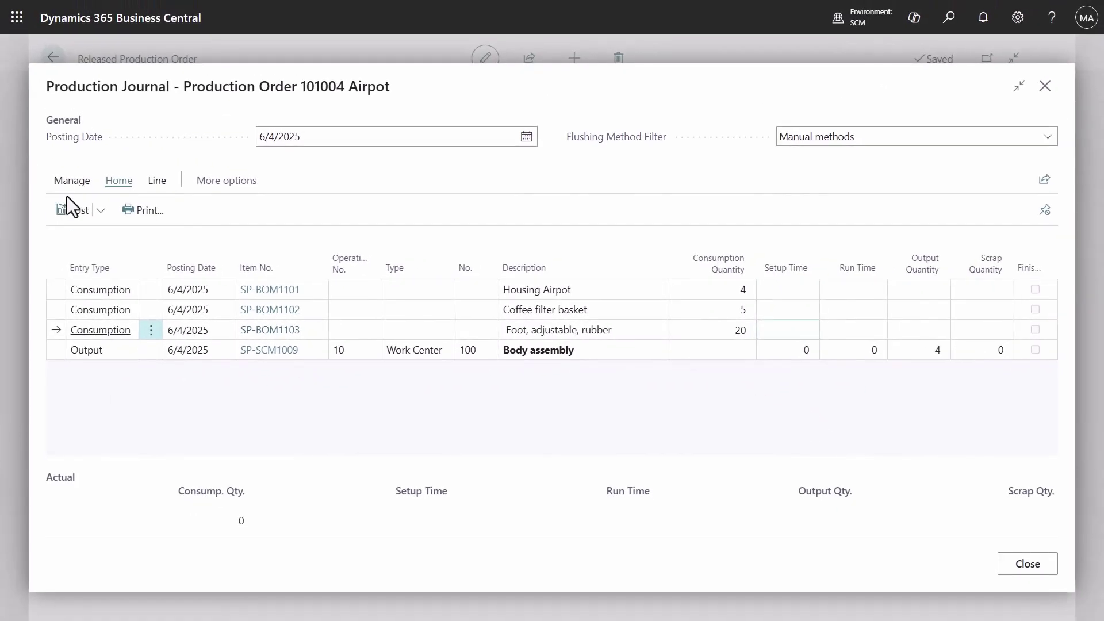
{"action": "left_click", "coordinate": [70, 207]}
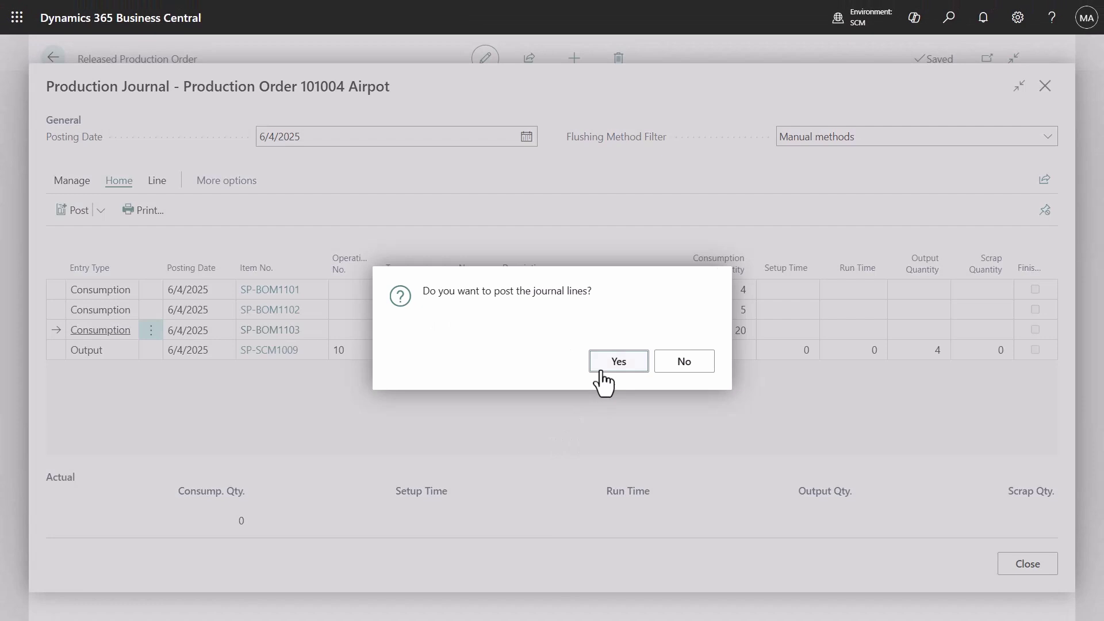
{"action": "left_click", "coordinate": [602, 365]}
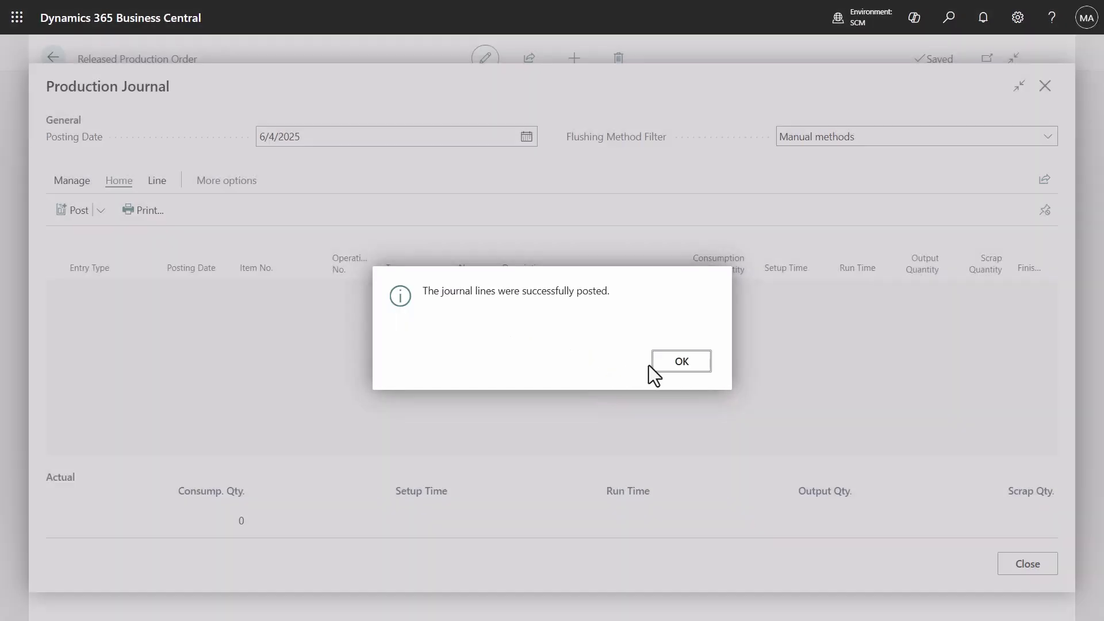
{"action": "left_click", "coordinate": [659, 365]}
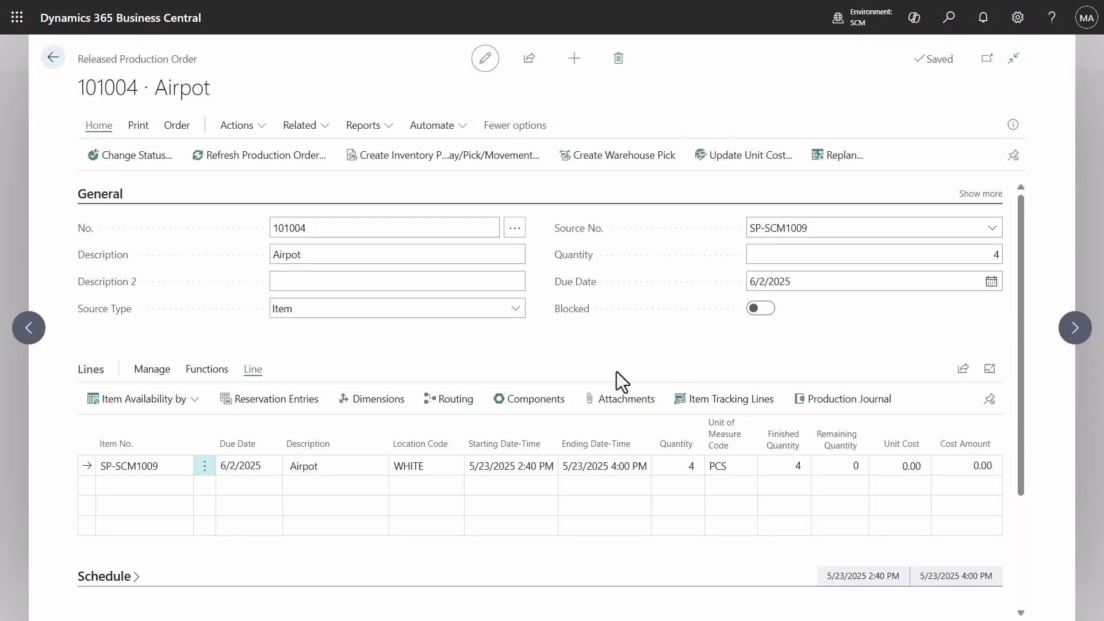
Add a consumption journal line for order 101004's Switch on/off component line (60000).
{"action": "left_click", "coordinate": [534, 399]}
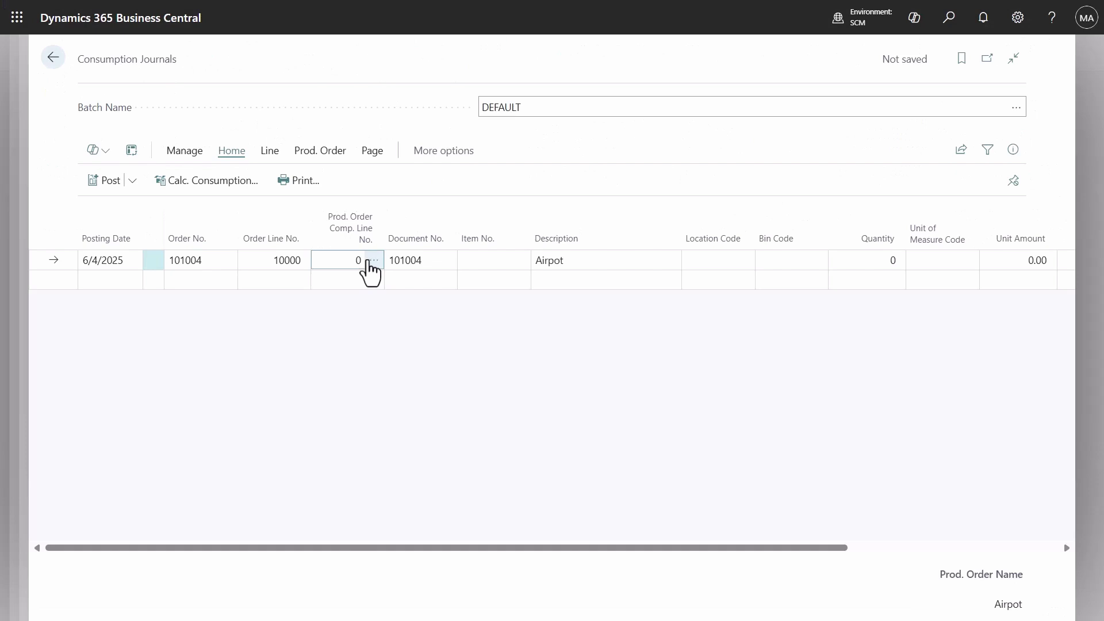
{"action": "left_click", "coordinate": [374, 260]}
{"action": "left_click", "coordinate": [381, 282]}
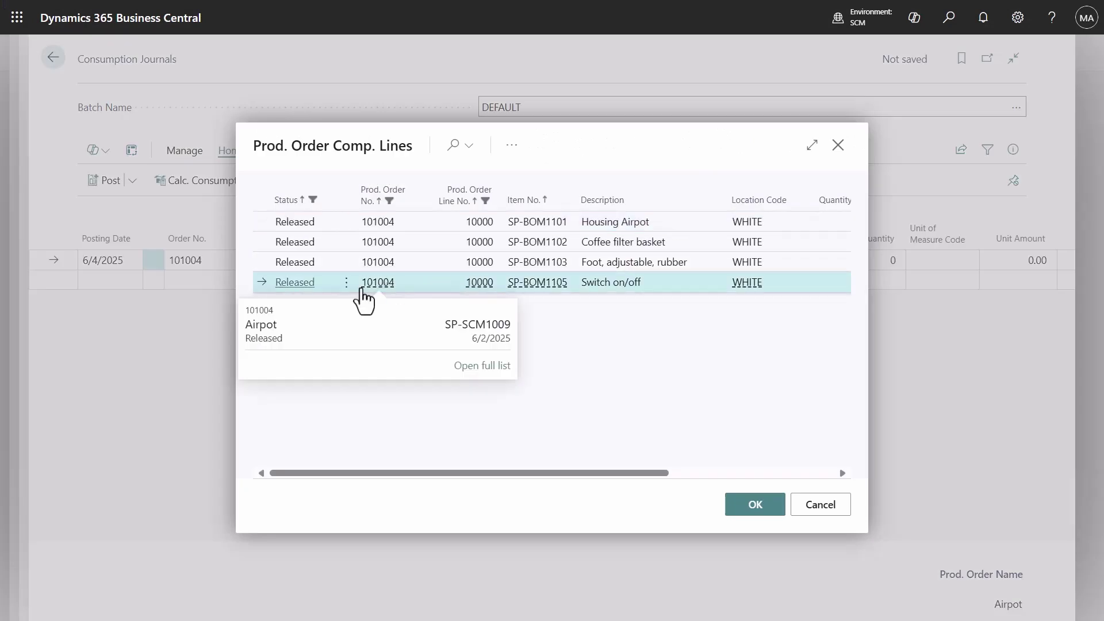
{"action": "double_click", "coordinate": [291, 289]}
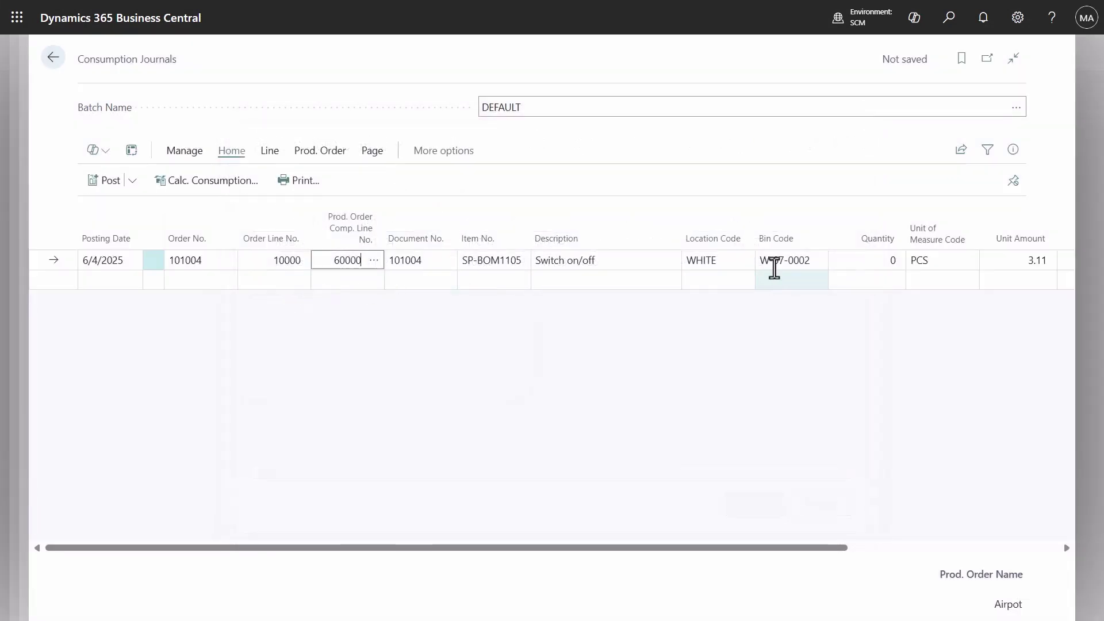
Set the journal line quantity to 10 and post it.
{"action": "left_click", "coordinate": [852, 260]}
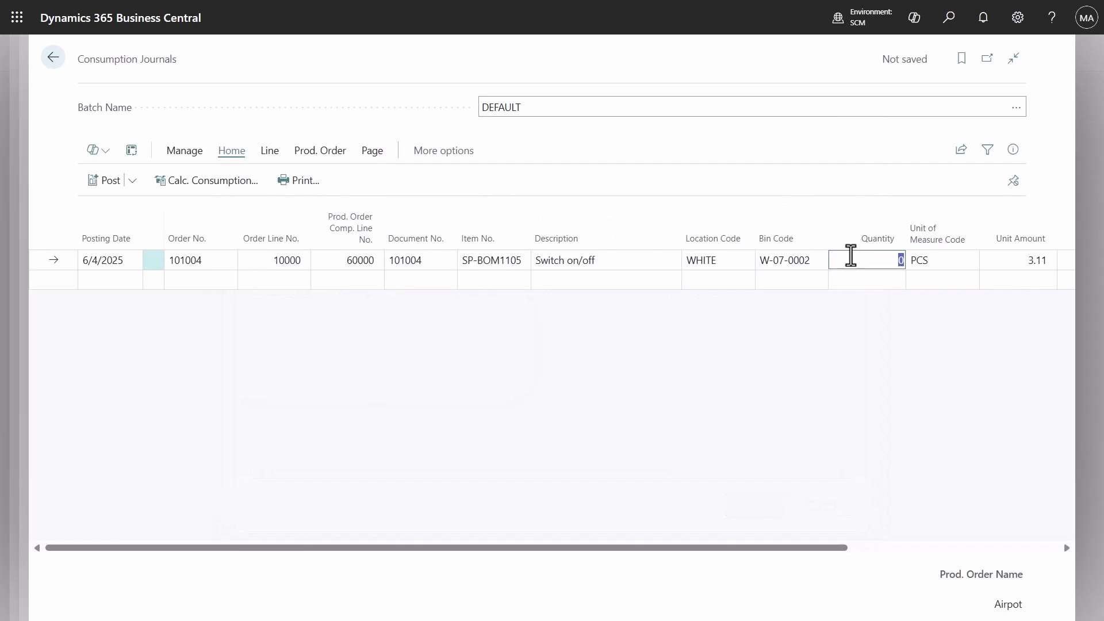
{"action": "type", "text": "10"}
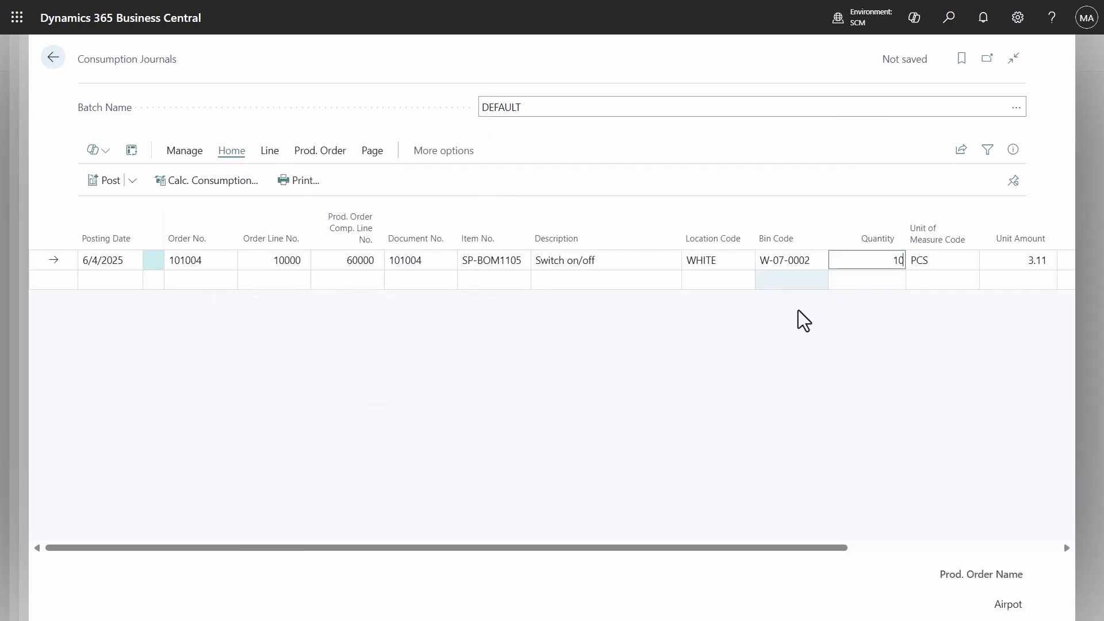
{"action": "left_click", "coordinate": [797, 321]}
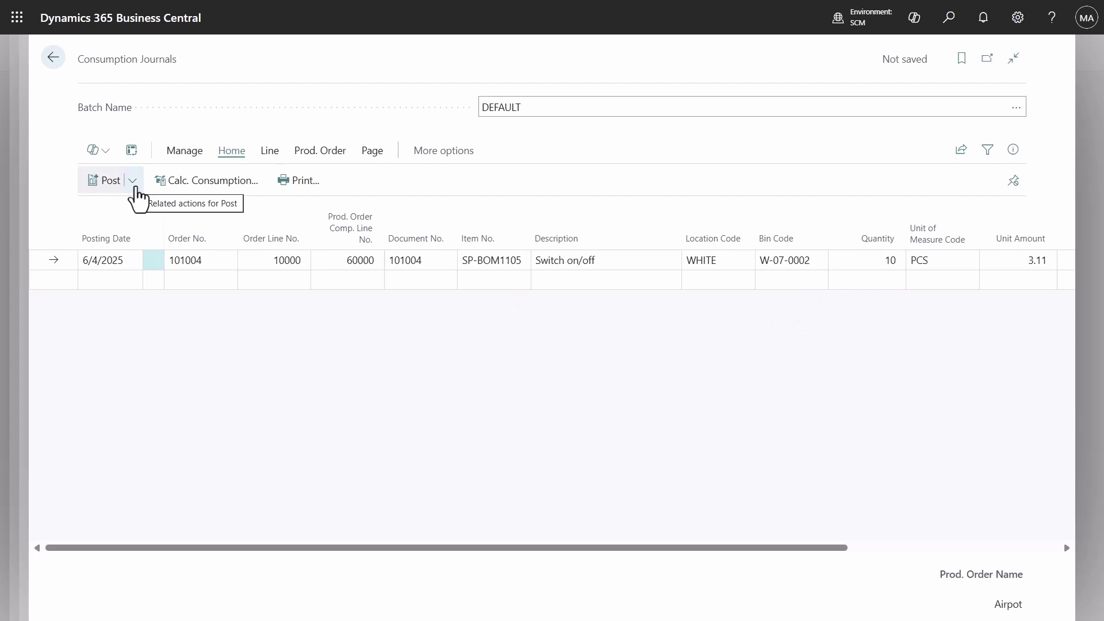
{"action": "left_click", "coordinate": [113, 185]}
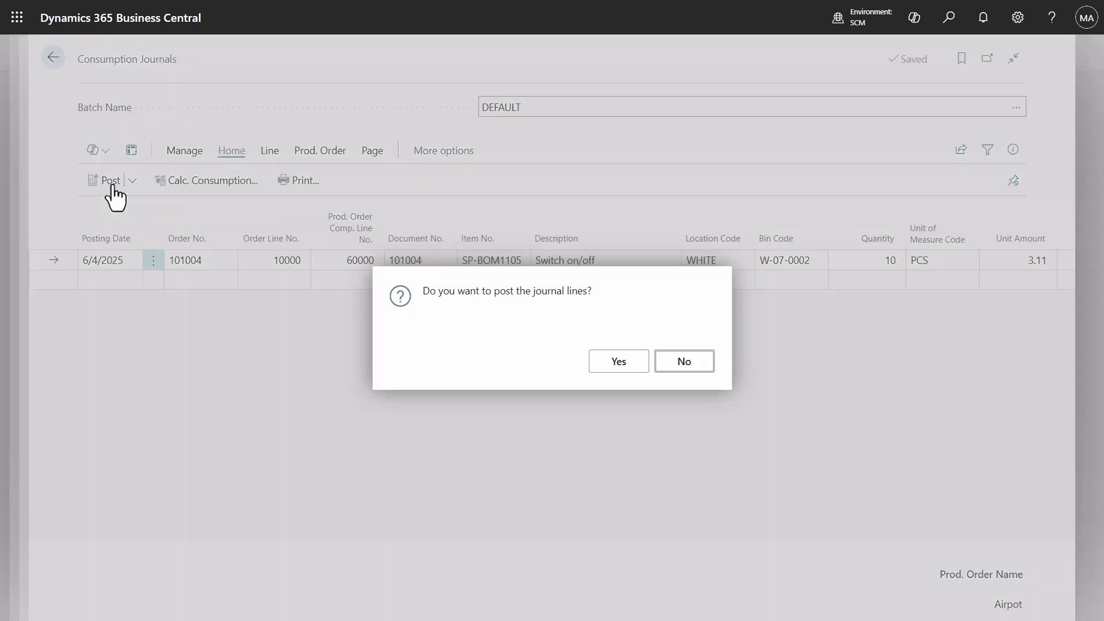
{"action": "left_click", "coordinate": [598, 368]}
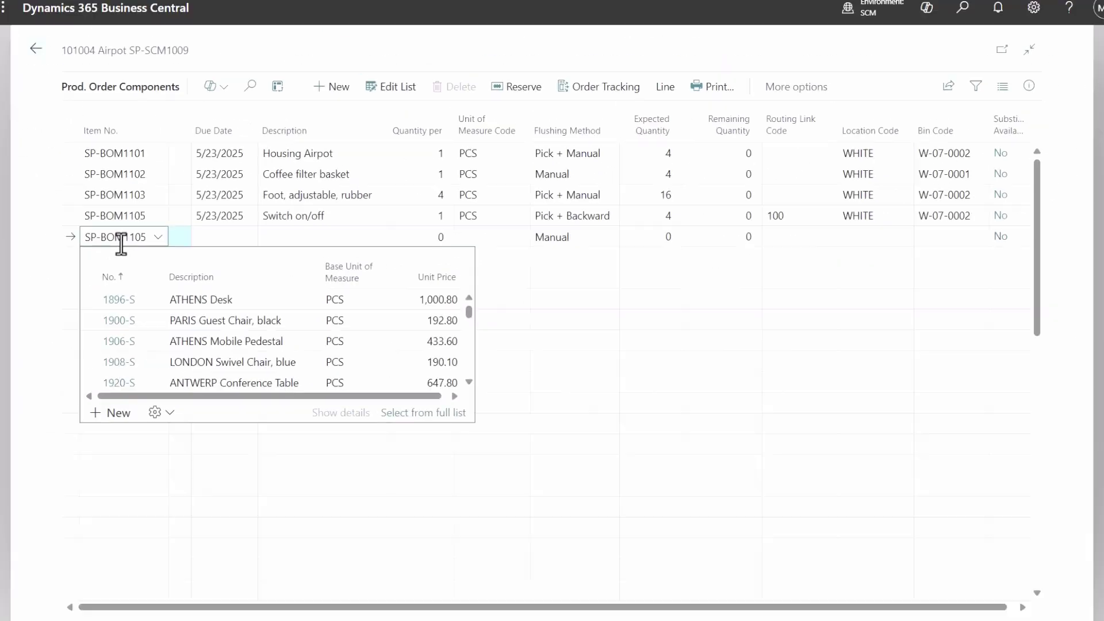
Add a Switch on/off component line with Quantity per 1 and Manual flushing, keeping its bin.
{"action": "key", "text": "Tab"}
{"action": "left_click", "coordinate": [425, 241]}
{"action": "type", "text": "1"}
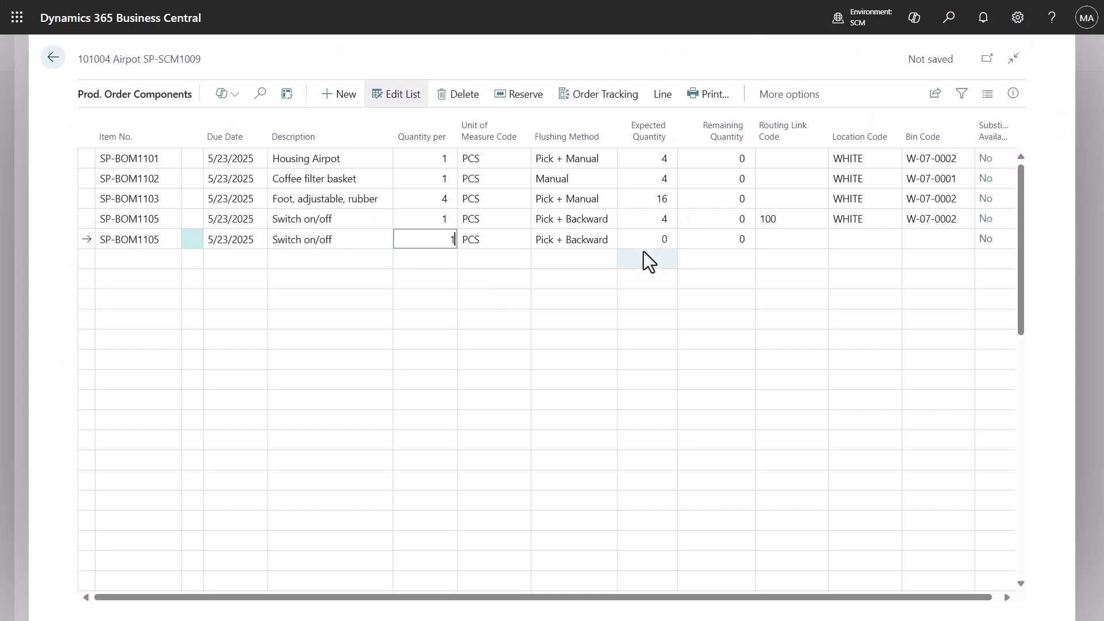
{"action": "left_click", "coordinate": [853, 240]}
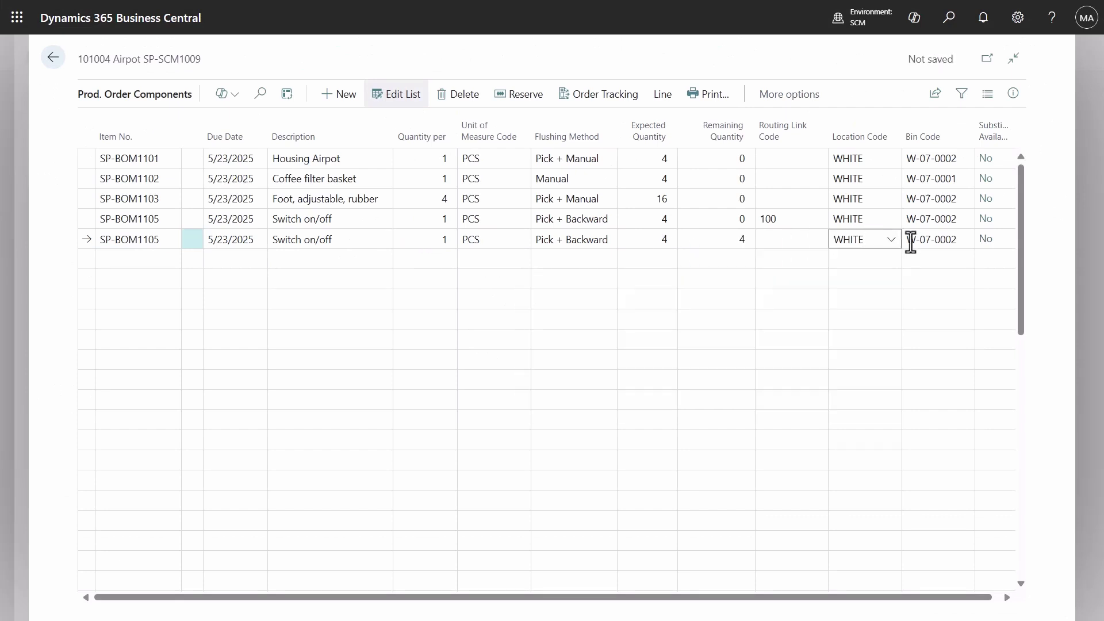
{"action": "left_click", "coordinate": [568, 246]}
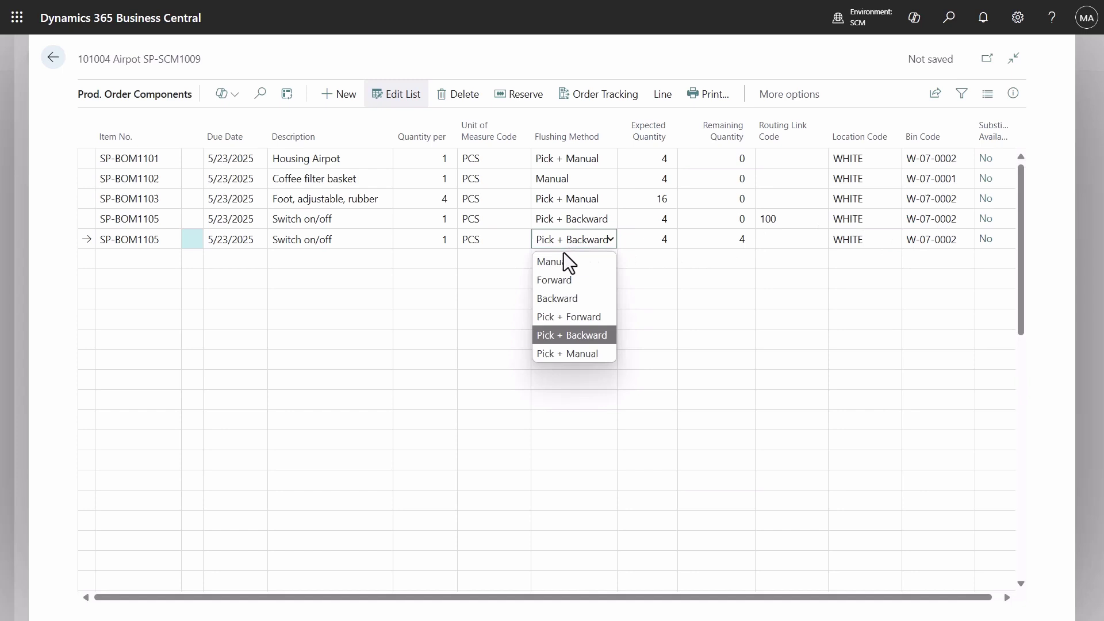
{"action": "left_click", "coordinate": [563, 258]}
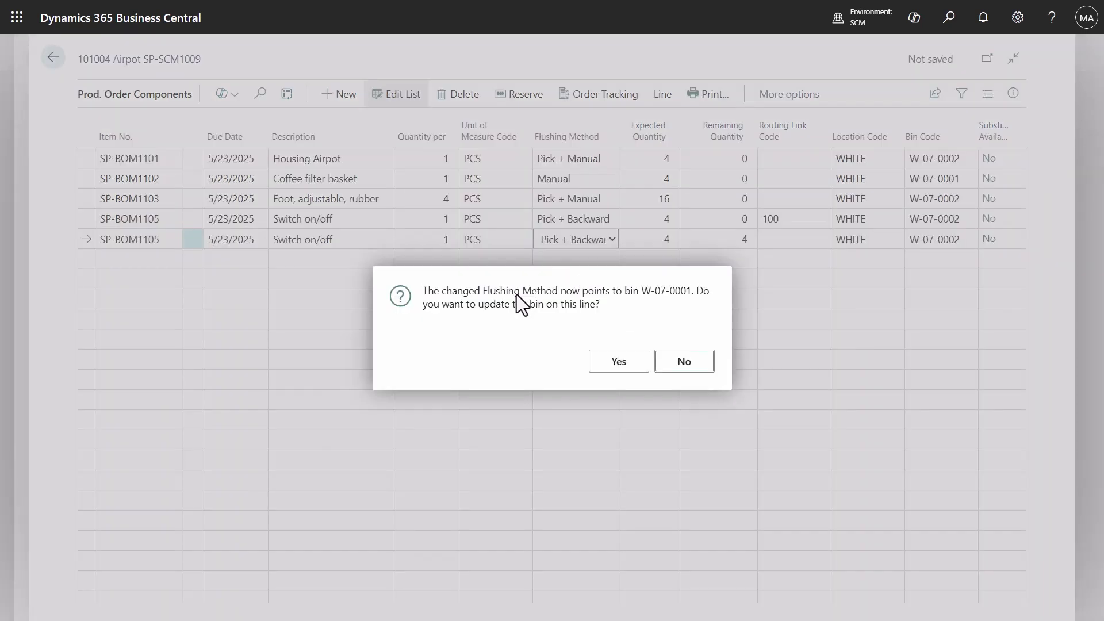
{"action": "left_click", "coordinate": [685, 361]}
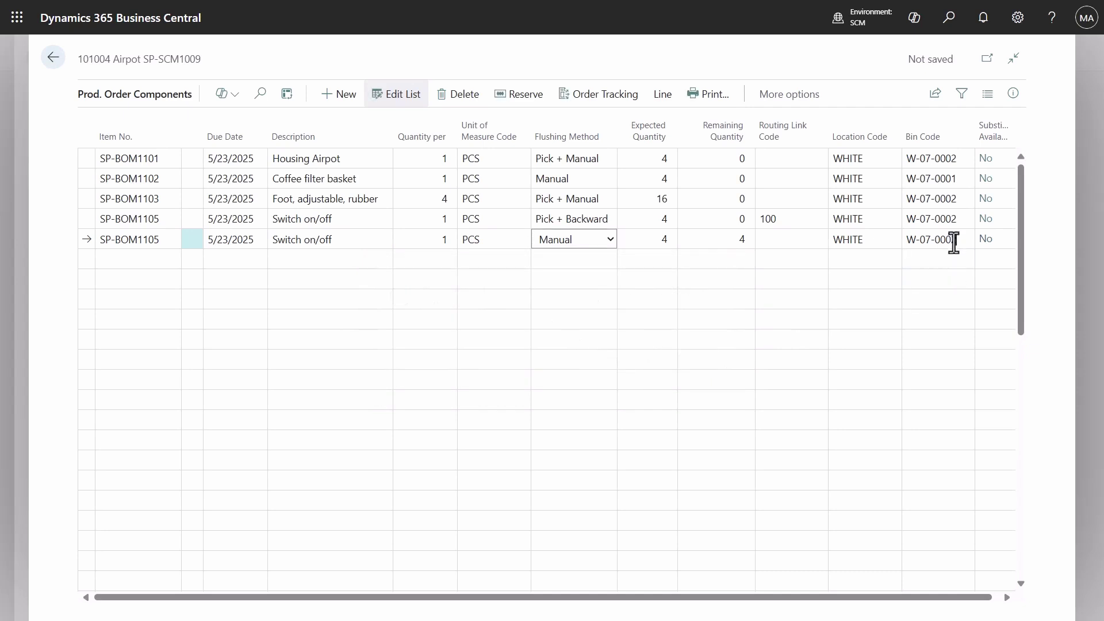
Check the contents of bin W-07-0002, then go back to released order 101004.
{"action": "left_click", "coordinate": [954, 239]}
{"action": "left_click", "coordinate": [964, 239]}
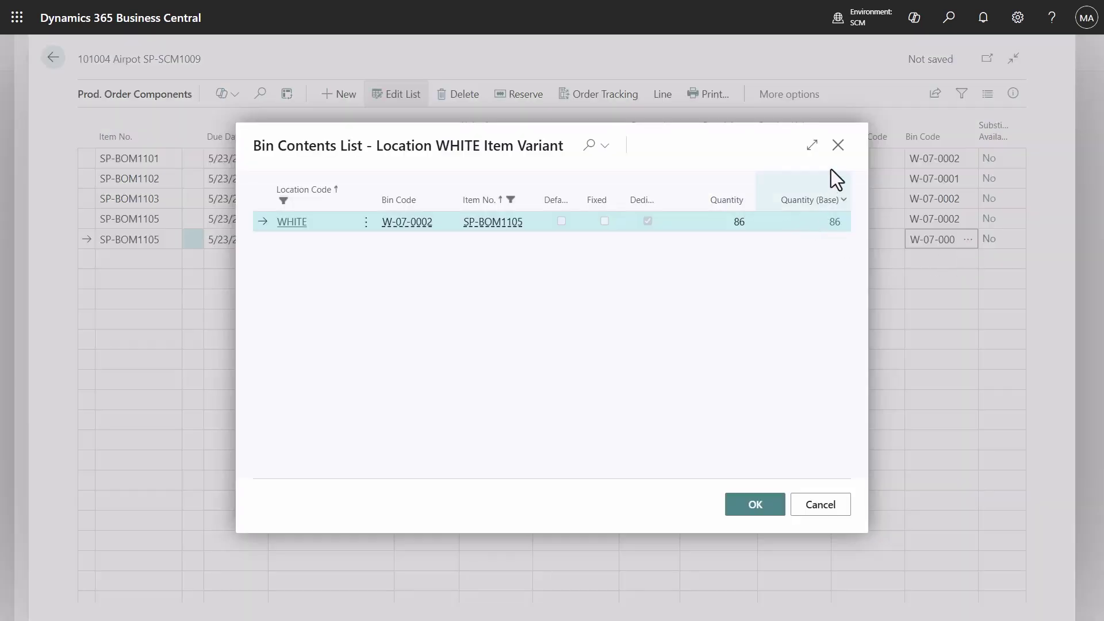
{"action": "left_click", "coordinate": [837, 146]}
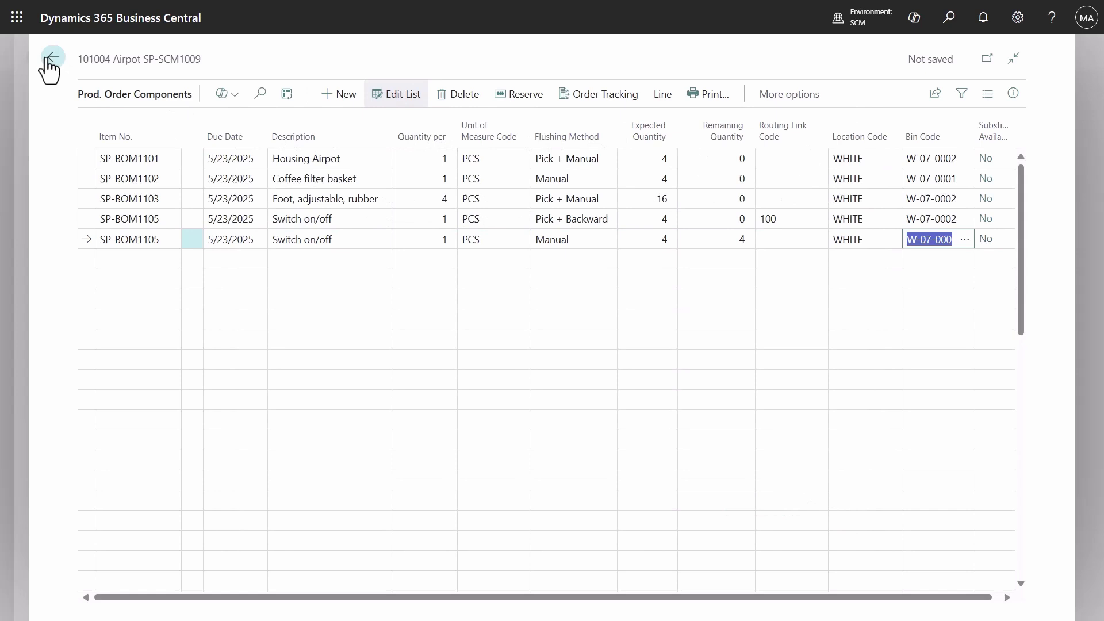
{"action": "left_click", "coordinate": [49, 59]}
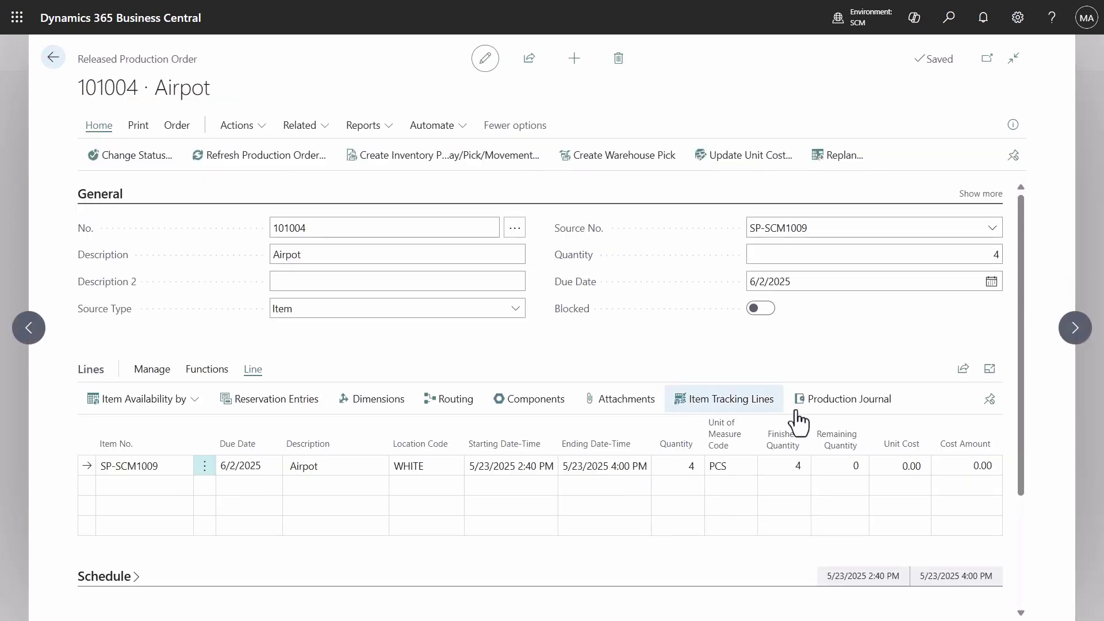
Check the Switch on/off consumption quantity of 4 in the production journal.
{"action": "left_click", "coordinate": [830, 405]}
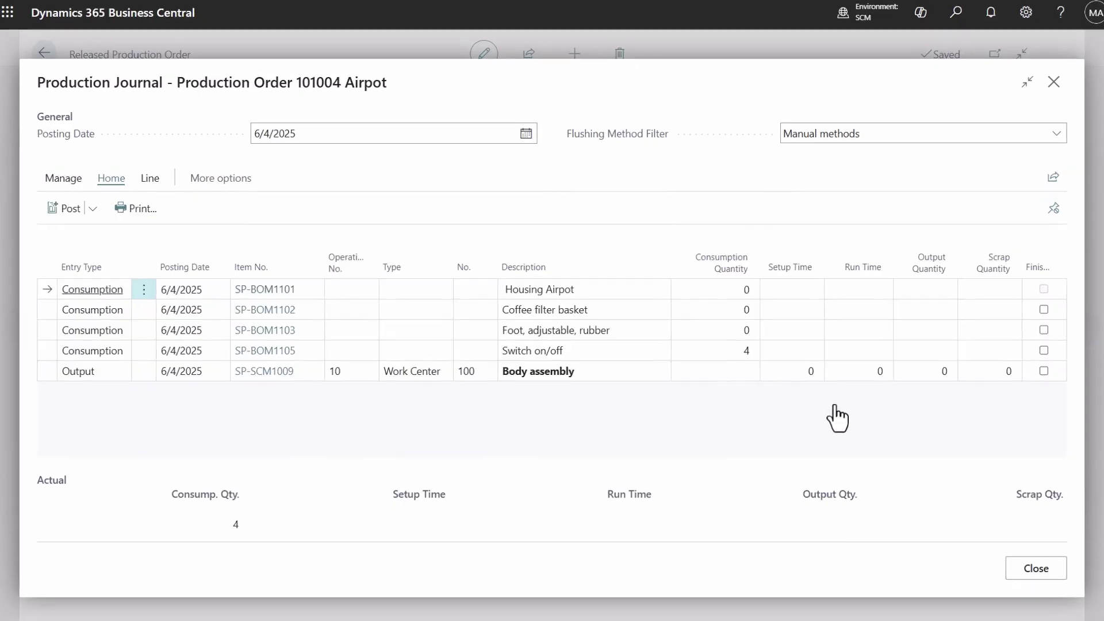
{"action": "left_click", "coordinate": [786, 368]}
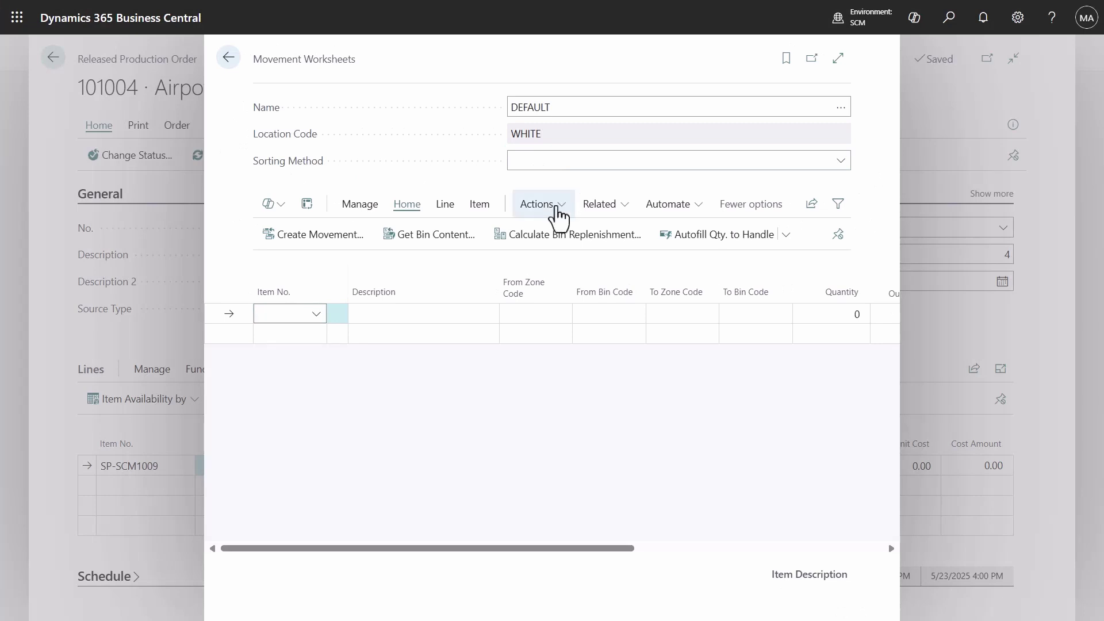
Return over-picked SP-BOM1103 and SP-BOM1105 quantities to destination bin W-01-0002.
{"action": "left_click", "coordinate": [556, 205]}
{"action": "mouse_move", "coordinate": [598, 239]}
{"action": "left_click", "coordinate": [662, 237]}
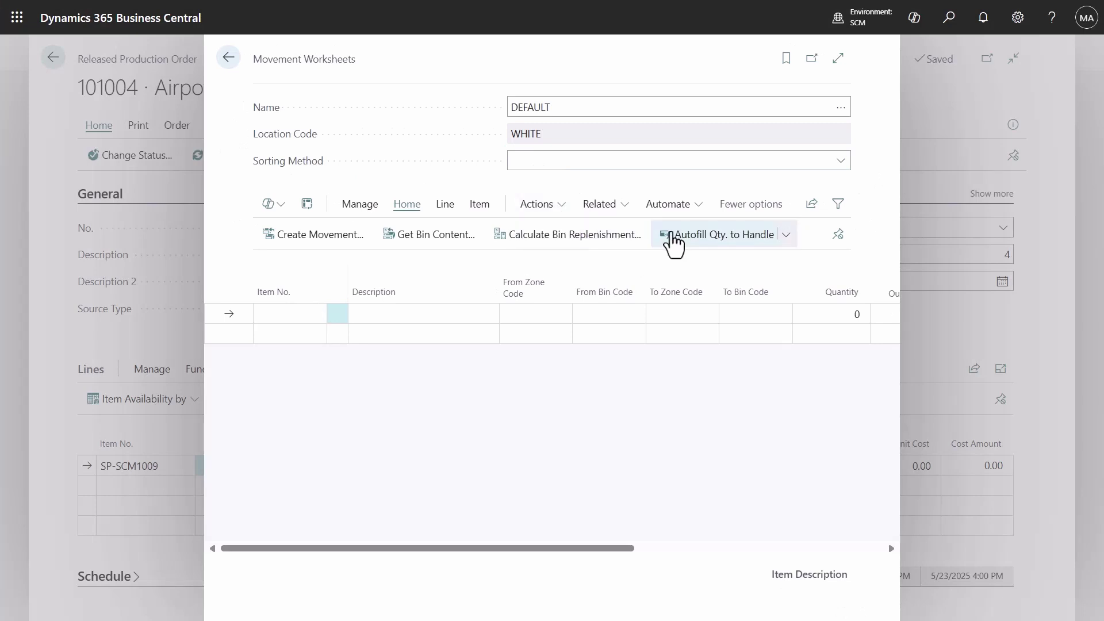
{"action": "left_click", "coordinate": [741, 368]}
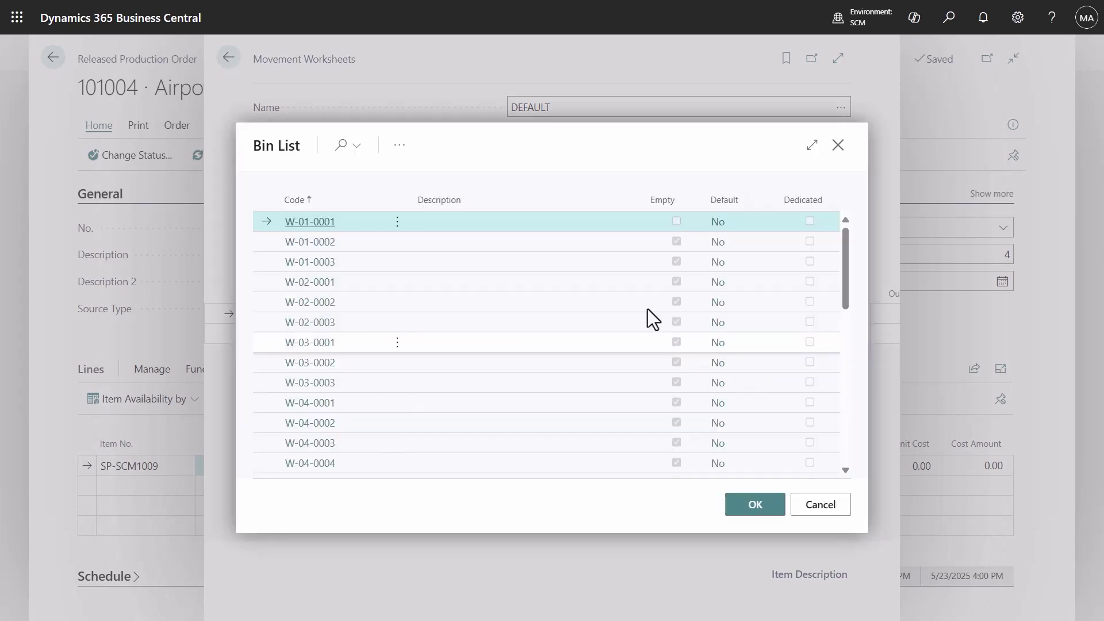
{"action": "left_click", "coordinate": [310, 242]}
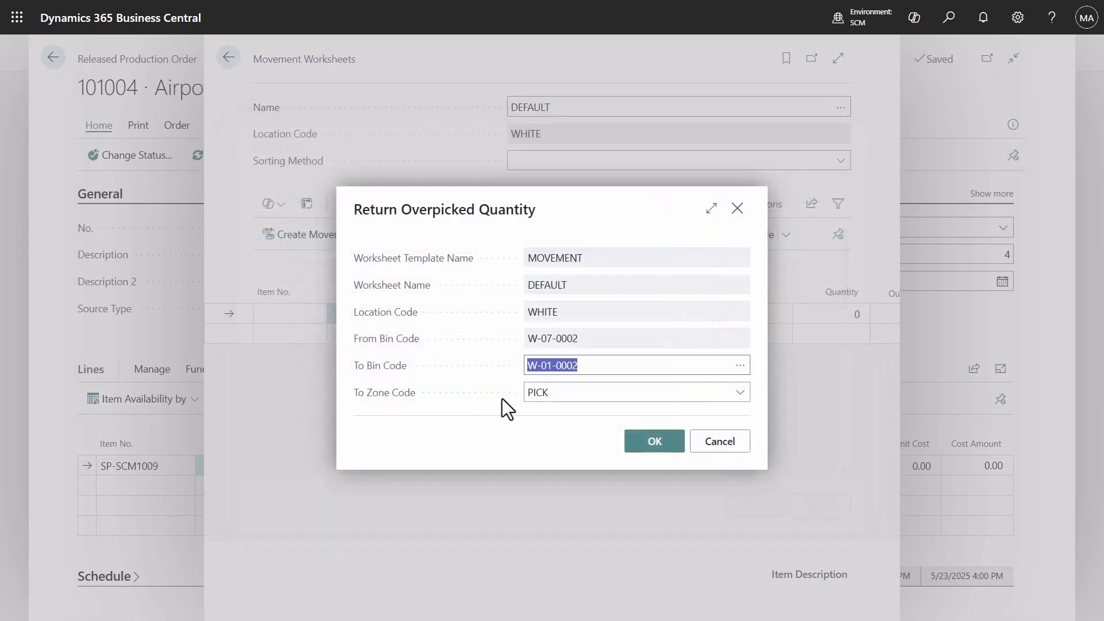
{"action": "left_click", "coordinate": [652, 443]}
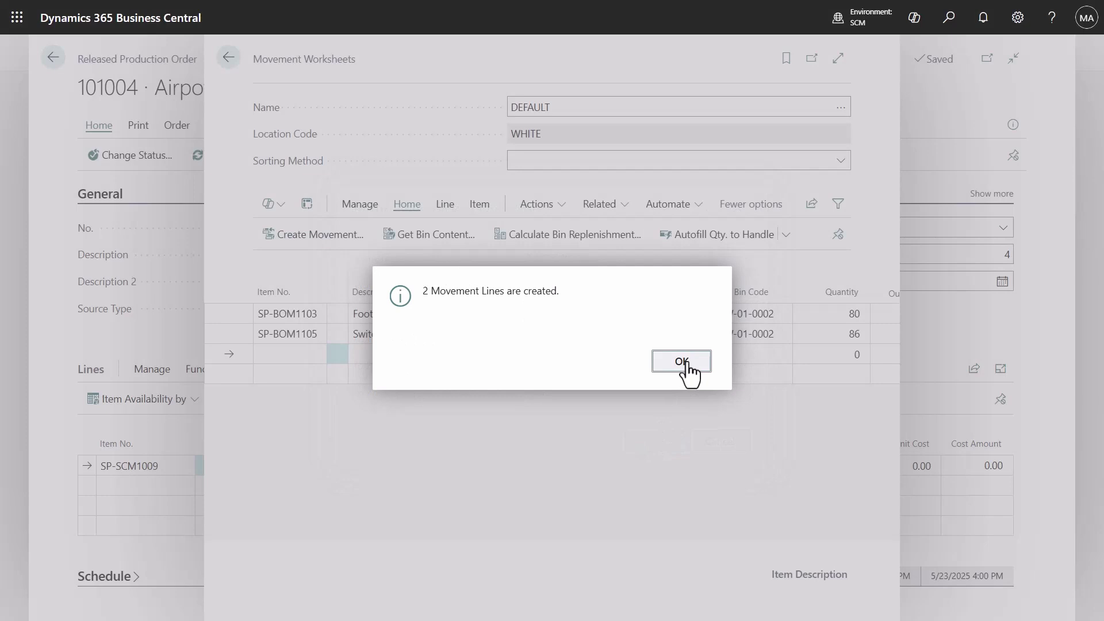